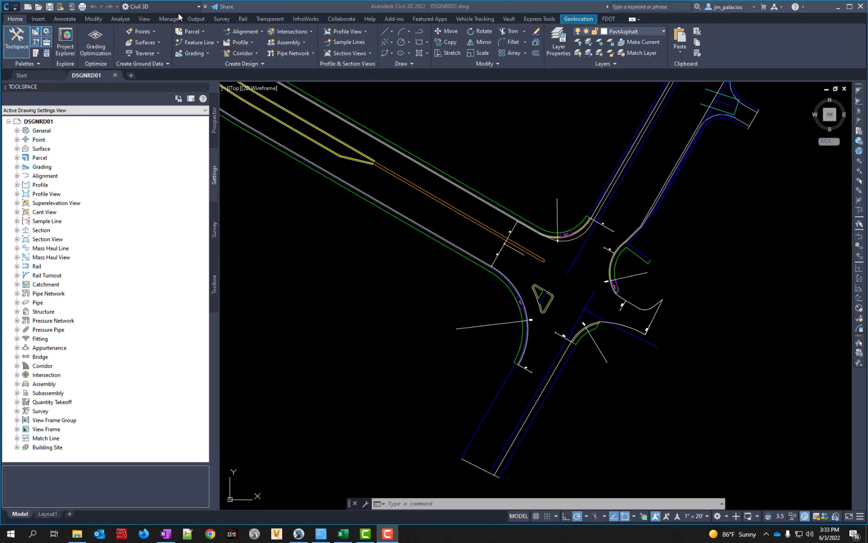
# Switch Civil 3D to the Planning and Analysis workspace and show the Map Setup tab
pyautogui.click(195, 8)
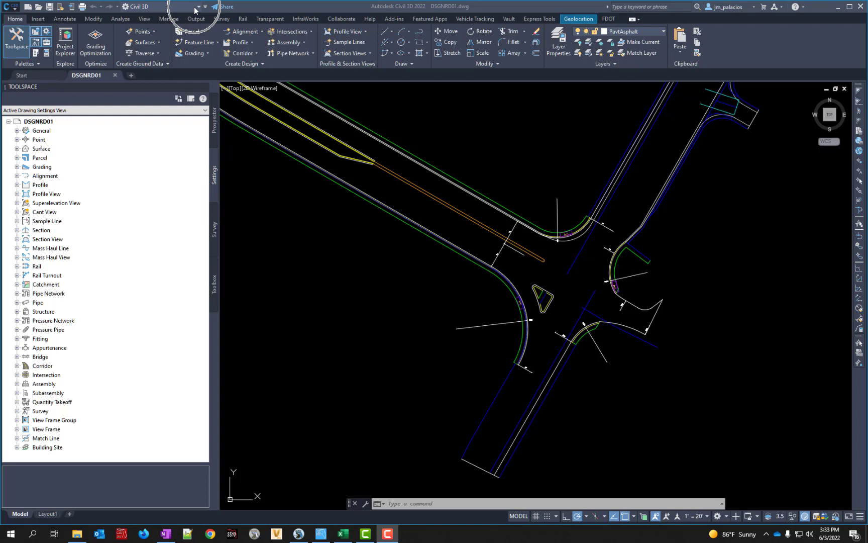
pyautogui.click(194, 7)
pyautogui.click(199, 9)
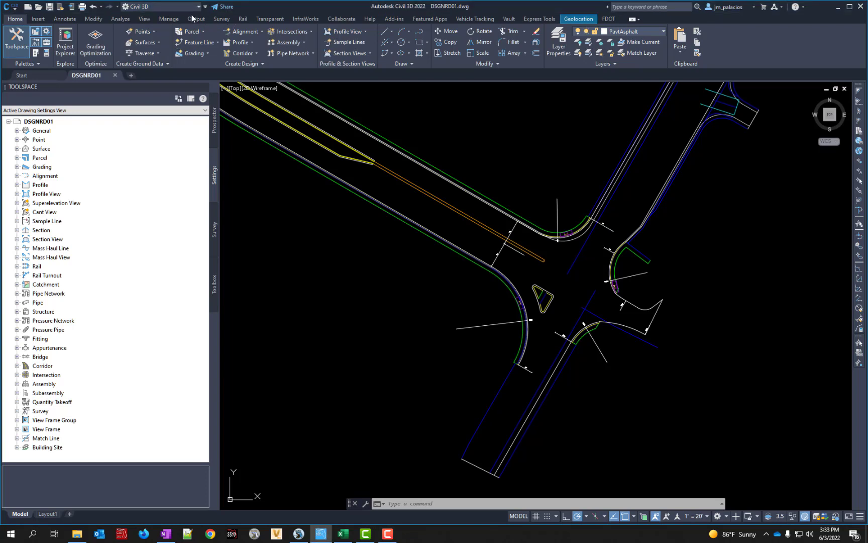
pyautogui.click(192, 8)
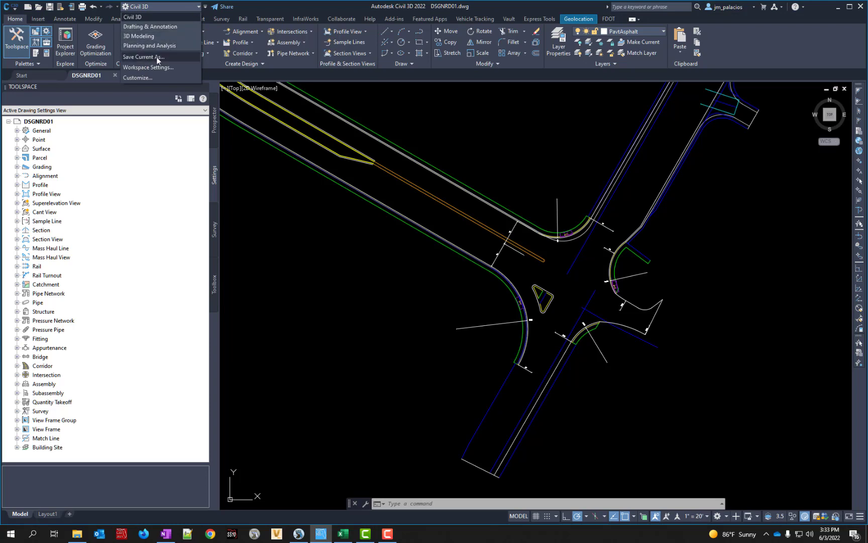
pyautogui.click(167, 47)
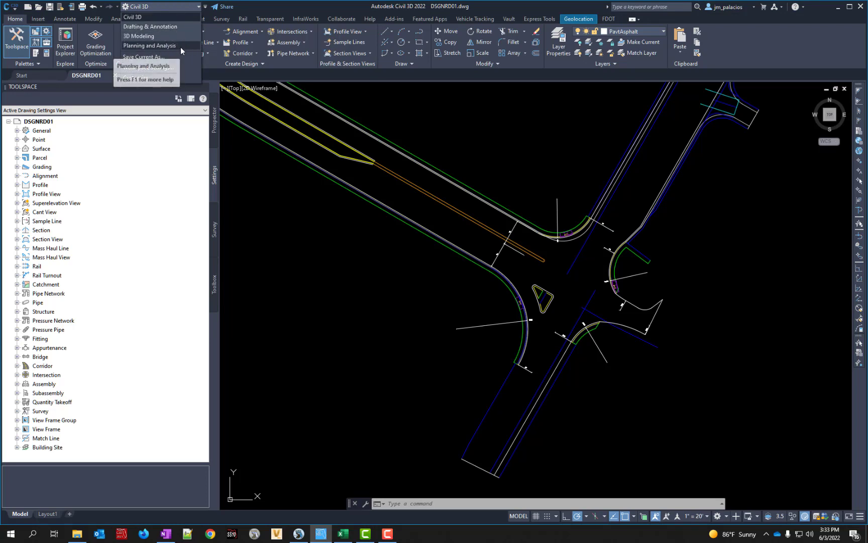
pyautogui.click(180, 47)
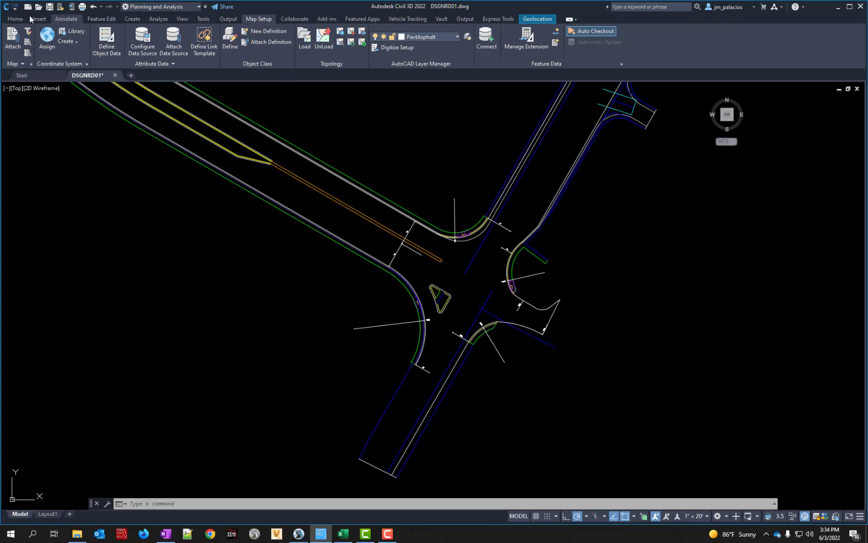
pyautogui.click(258, 21)
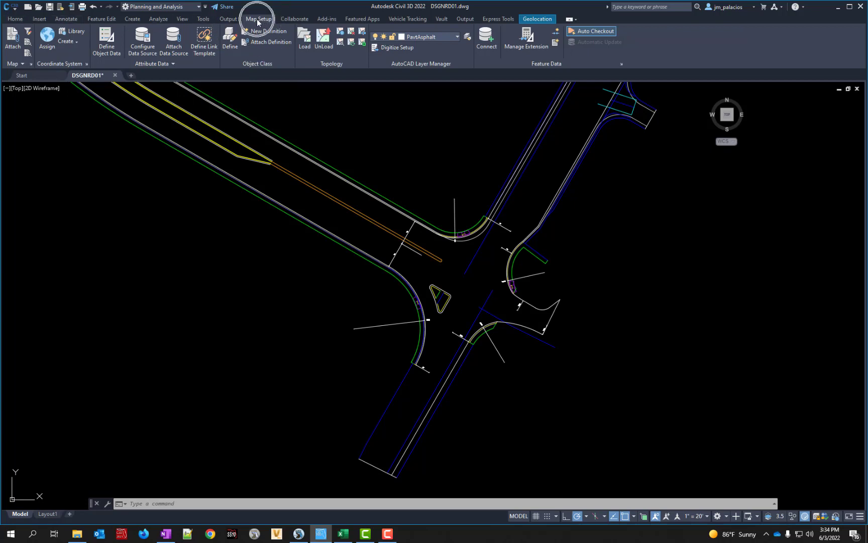
# Open the Map Setup coordinate system Assign dialog and search for fl83
pyautogui.click(50, 49)
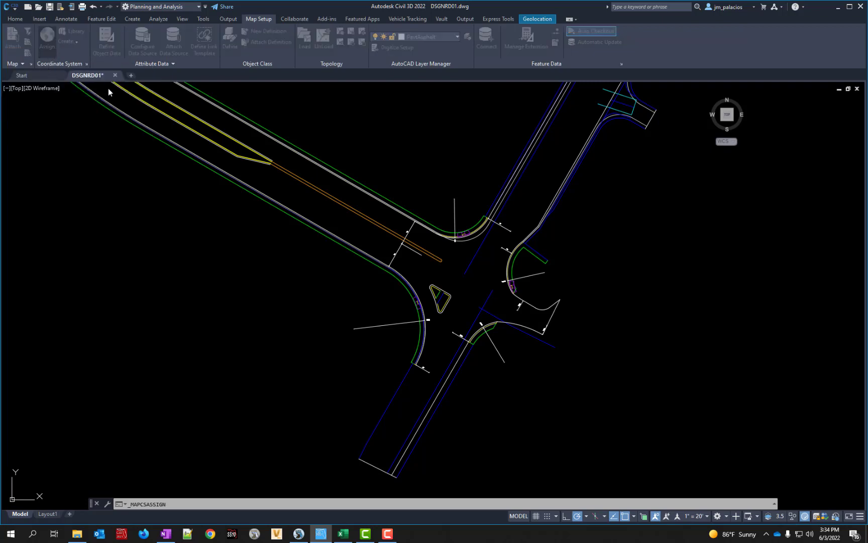
pyautogui.moveTo(366, 121); pyautogui.dragTo(505, 168)
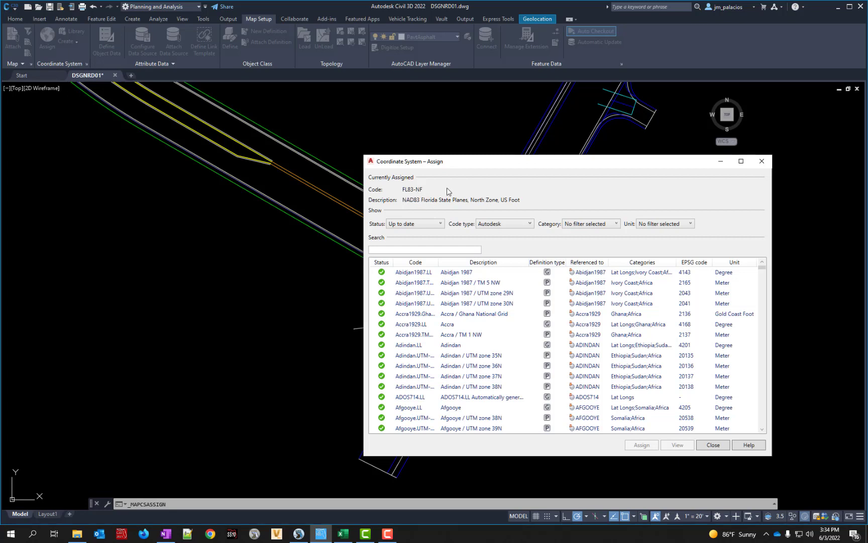
pyautogui.click(408, 249)
pyautogui.write('fl')
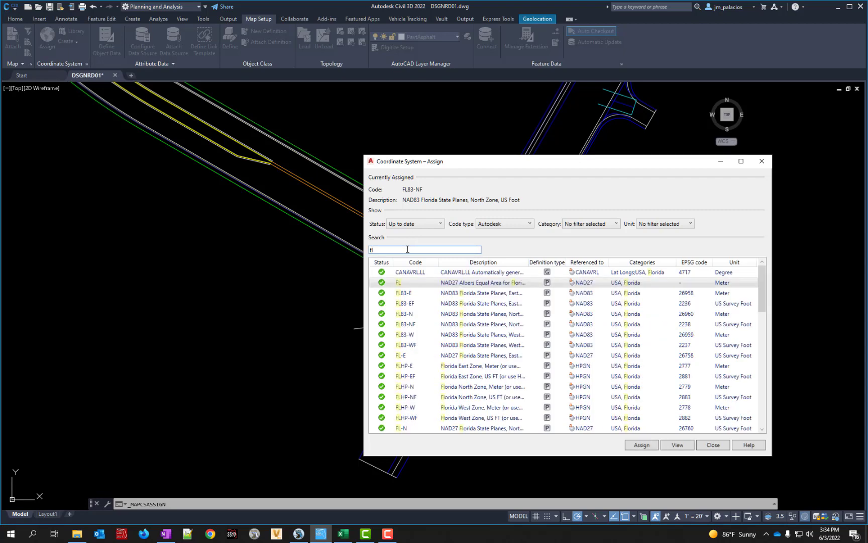
pyautogui.write('83')
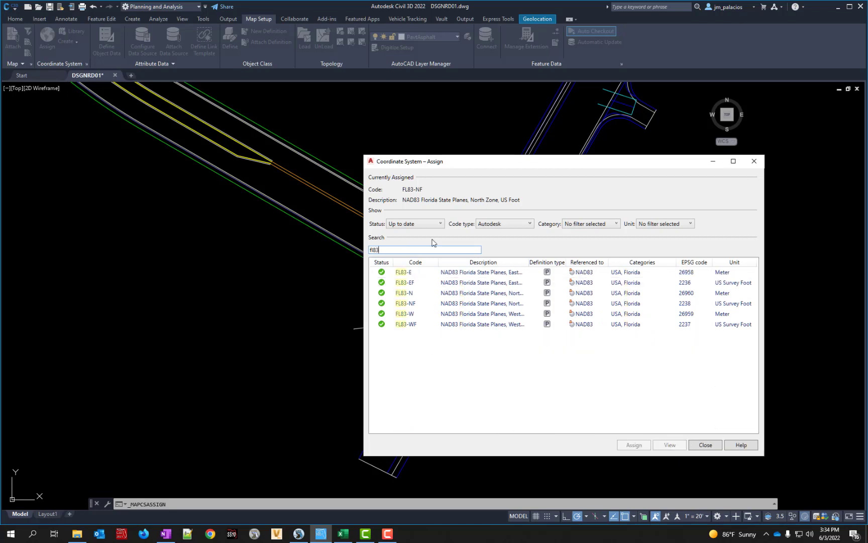
# Compare FL83-EF with FL83-NF, then assign FL83-EF (Florida East Zone, US Foot) to the drawing
pyautogui.click(412, 282)
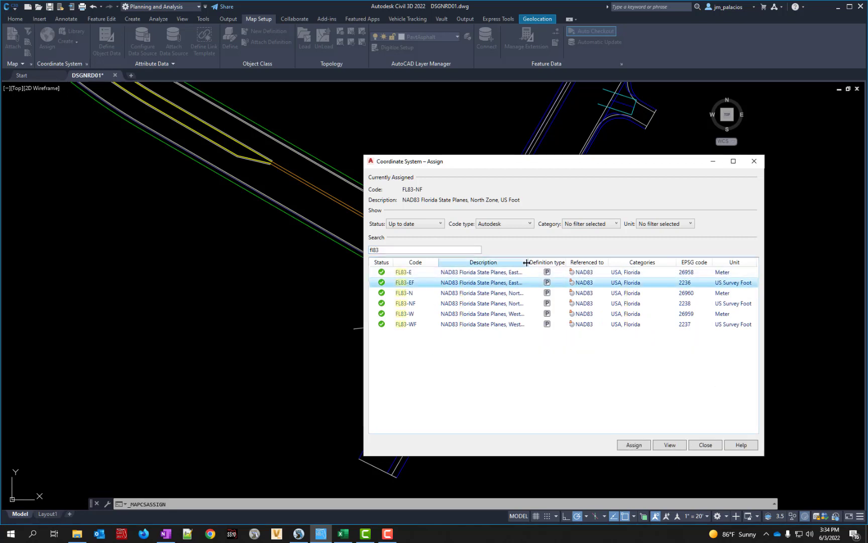
pyautogui.moveTo(534, 261); pyautogui.dragTo(596, 261)
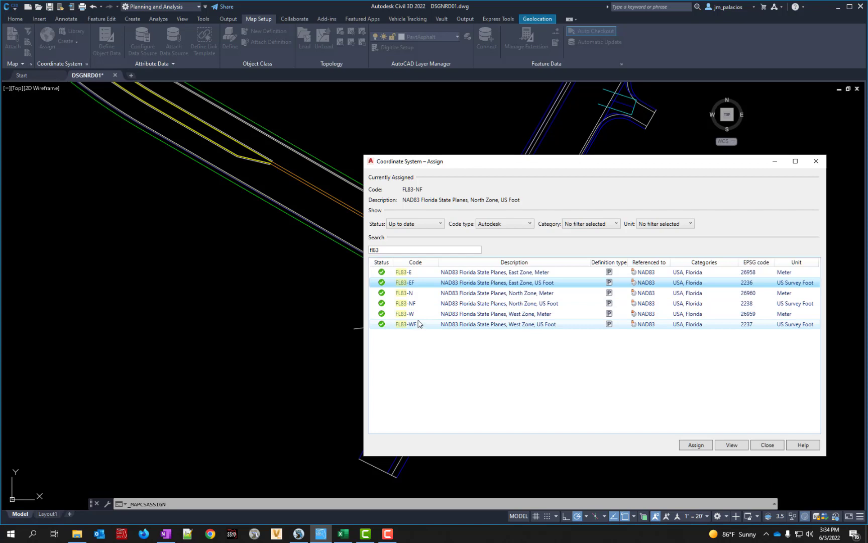
pyautogui.click(423, 303)
pyautogui.click(421, 284)
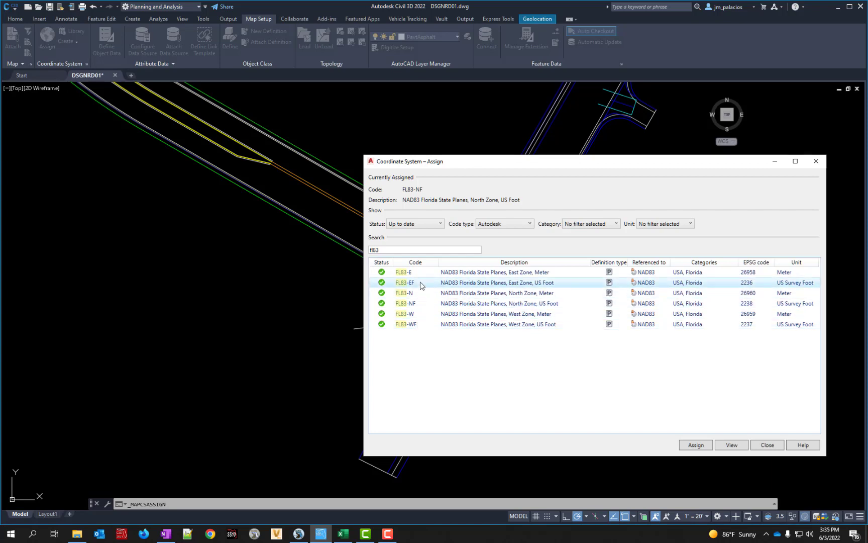
pyautogui.click(419, 305)
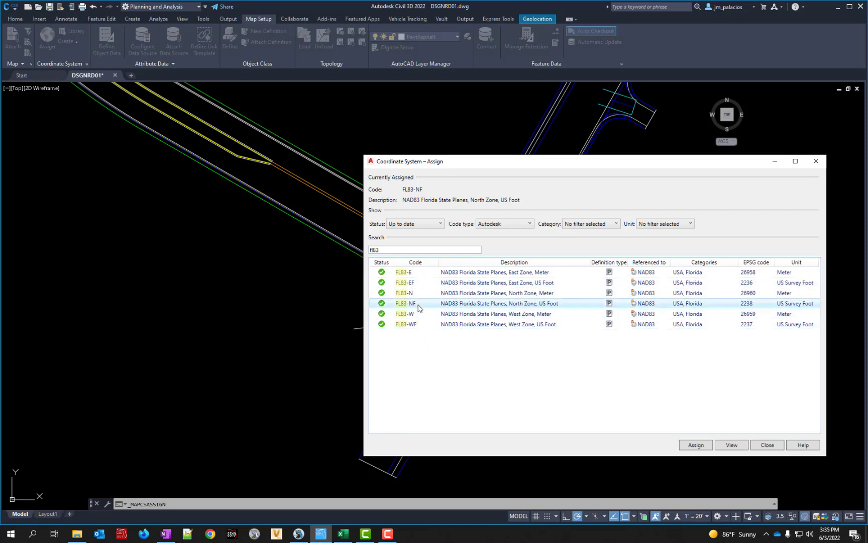
pyautogui.click(417, 283)
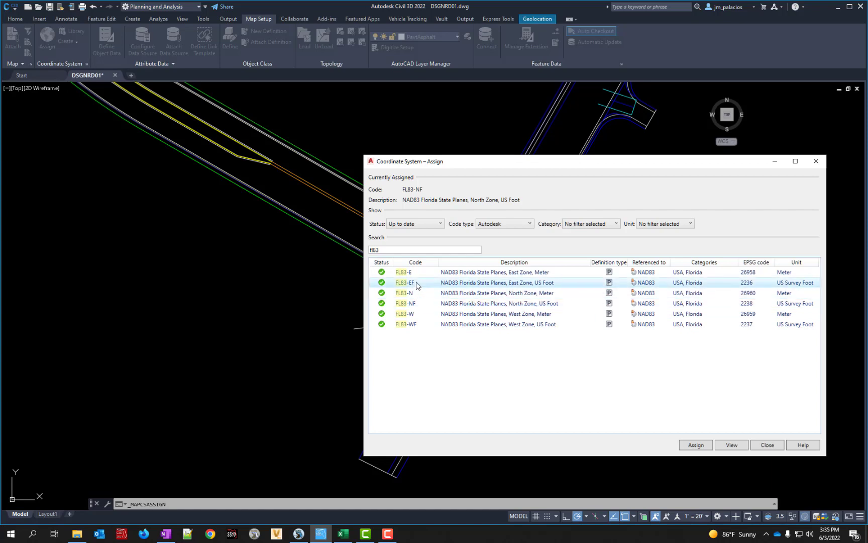
pyautogui.click(694, 444)
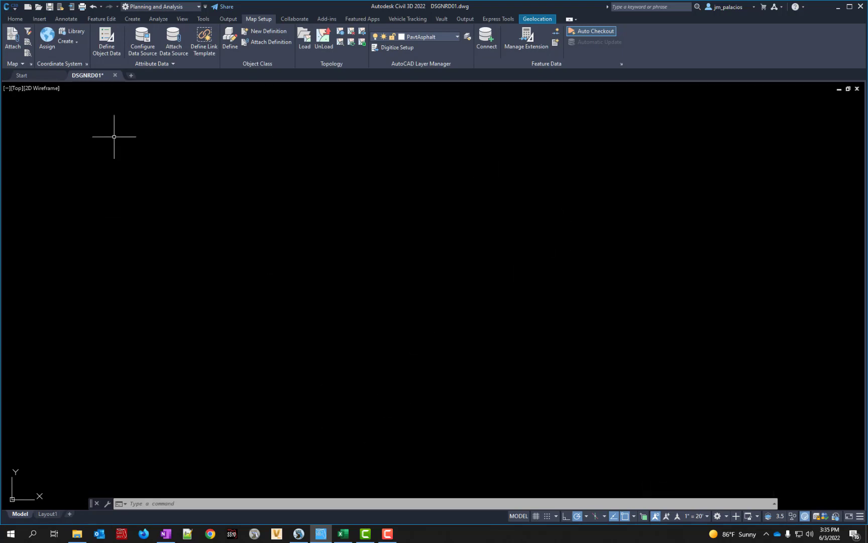
# Undo the Mapcsassign coordinate system assignment and return to the Civil 3D workspace
pyautogui.click(101, 7)
pyautogui.click(66, 18)
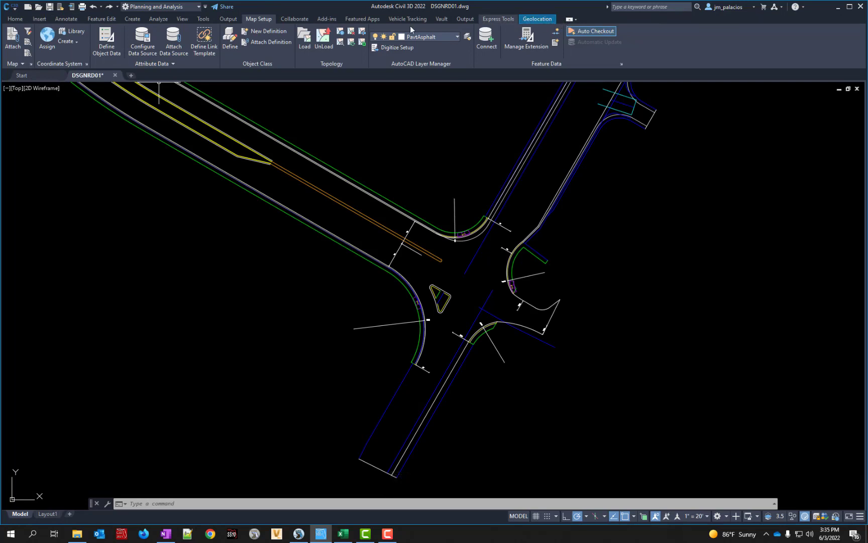
pyautogui.click(192, 6)
pyautogui.click(136, 17)
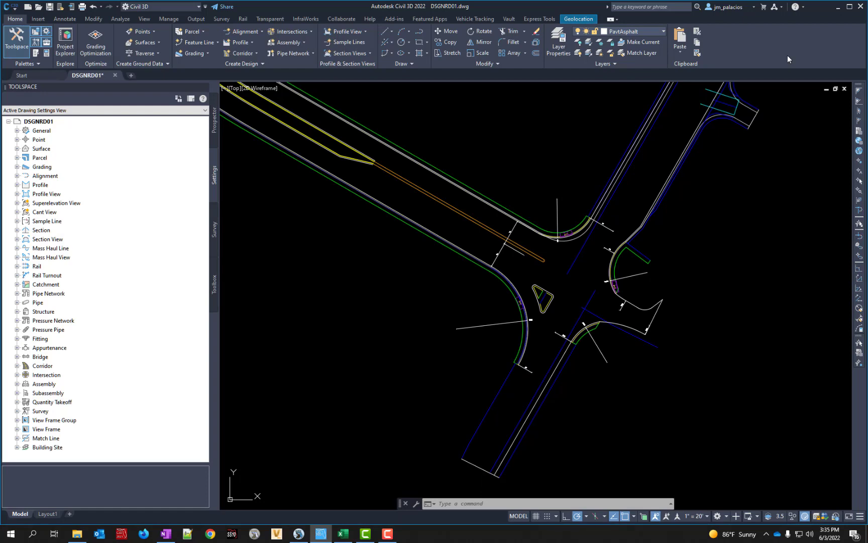
# Minimise Civil 3D and bring OpenRoads Designer with MODLRDMainline61.dgn to the front
pyautogui.click(838, 7)
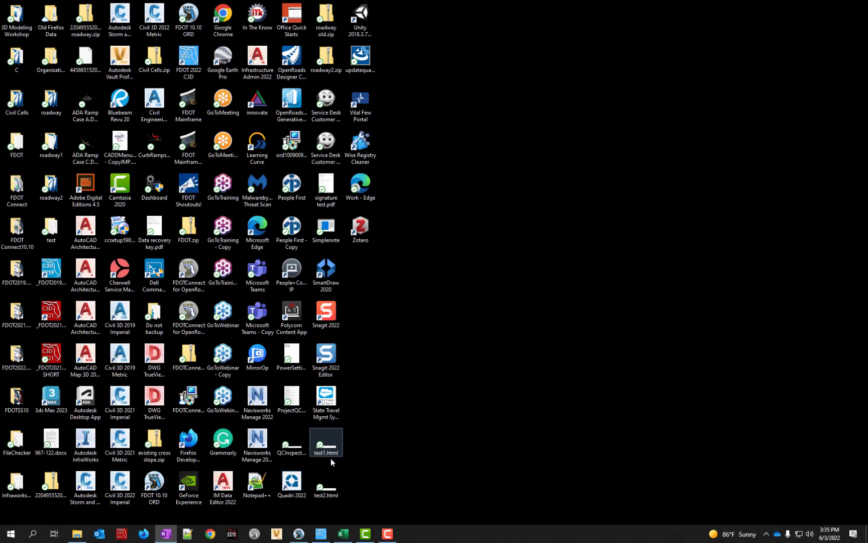
pyautogui.click(299, 534)
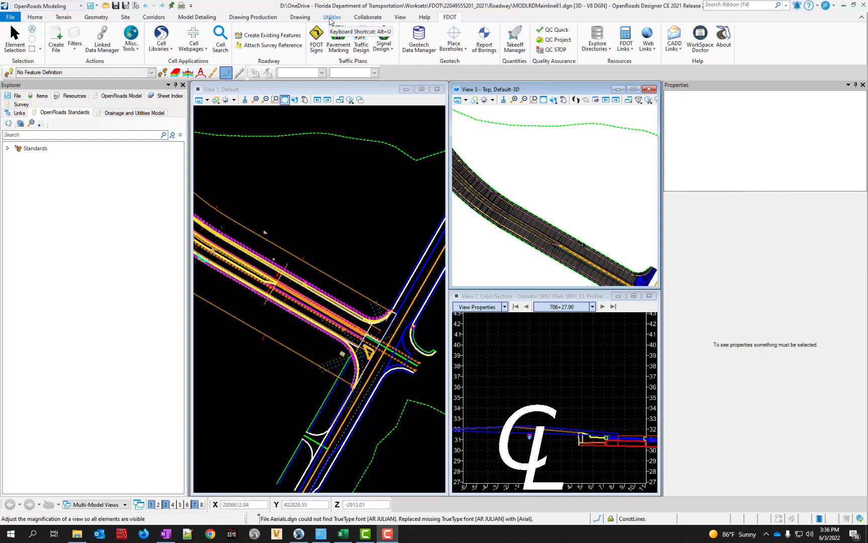
# Open the Geographic Coordinate System dialog from Utilities to confirm the model uses FL83-NF with NAVD88
pyautogui.click(331, 18)
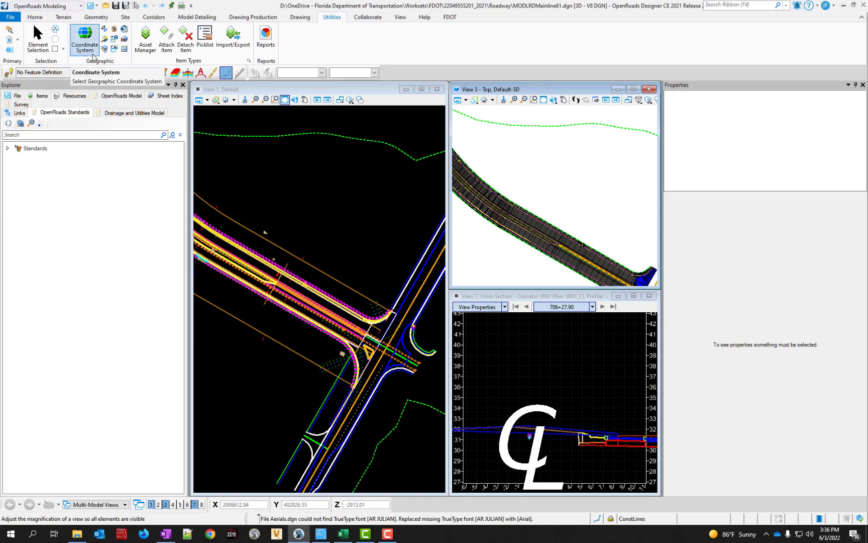
pyautogui.click(92, 57)
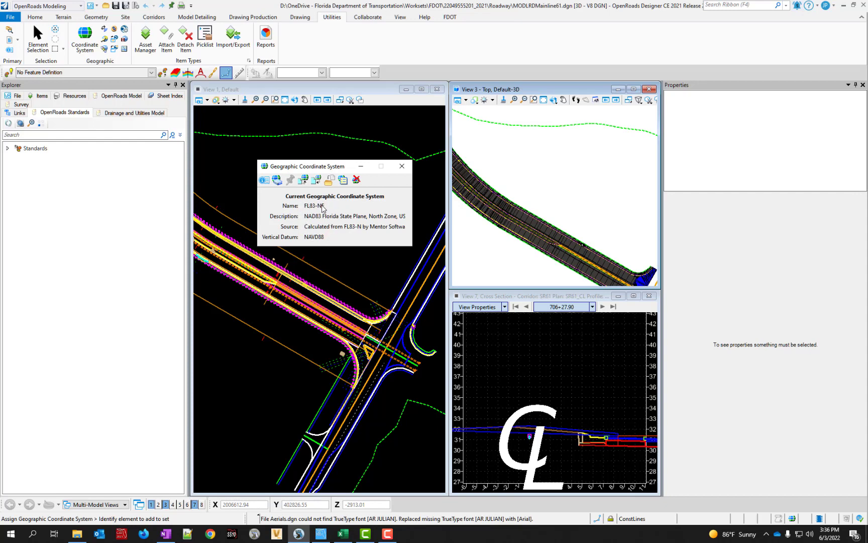
pyautogui.click(326, 210)
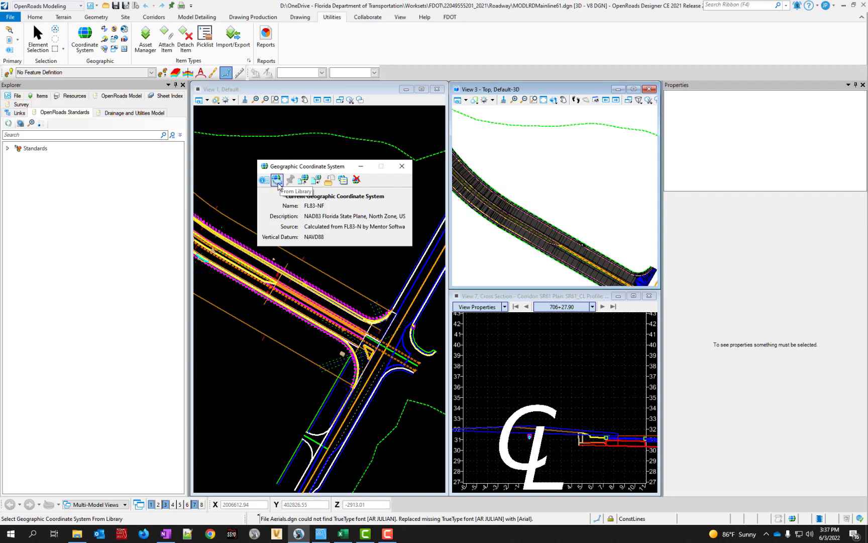
# Browse the coordinate system library to FL83-NF, then collapse the tree back to the Library root
pyautogui.click(277, 180)
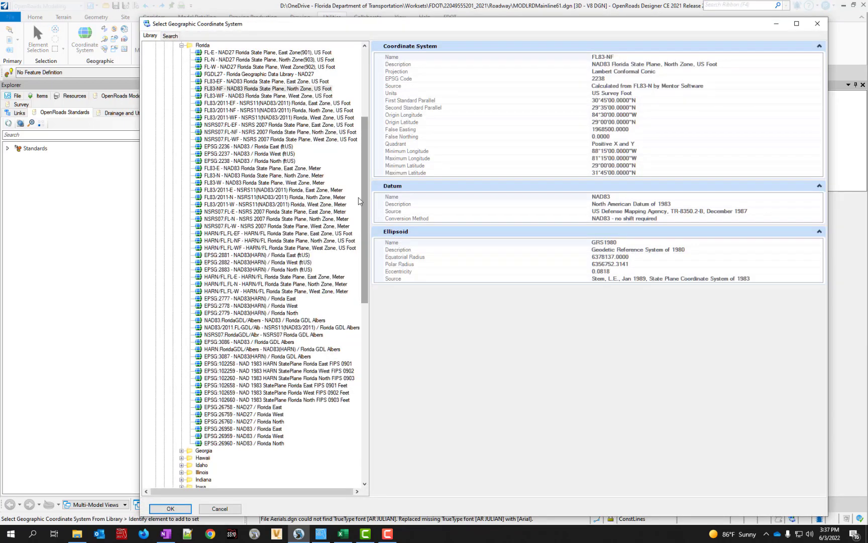
pyautogui.moveTo(366, 121); pyautogui.dragTo(366, 53)
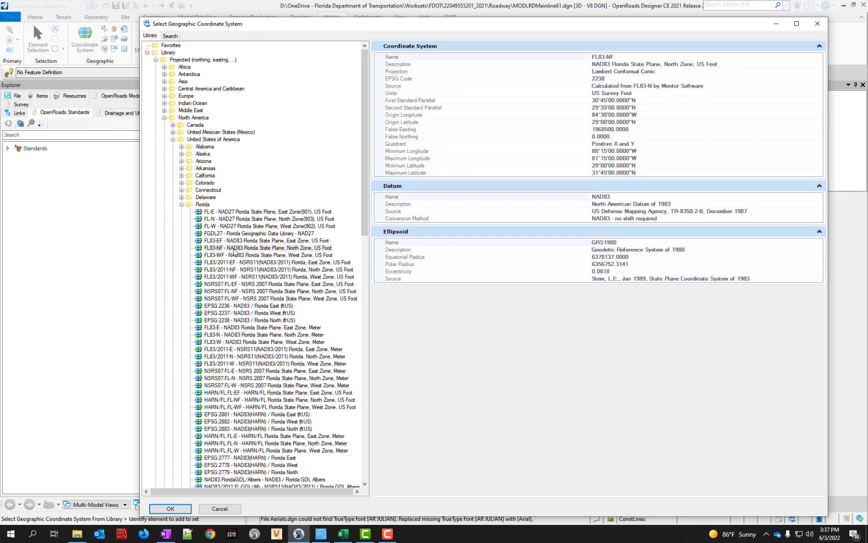
pyautogui.click(233, 248)
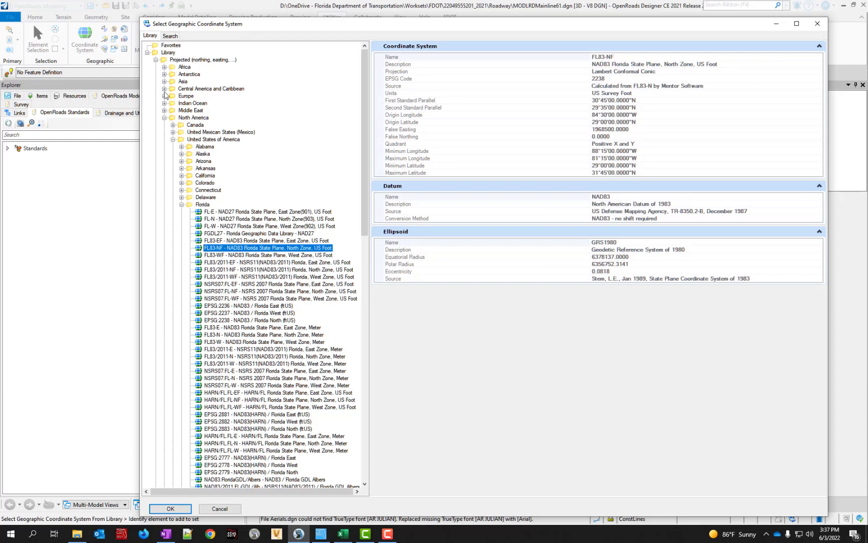
pyautogui.click(173, 139)
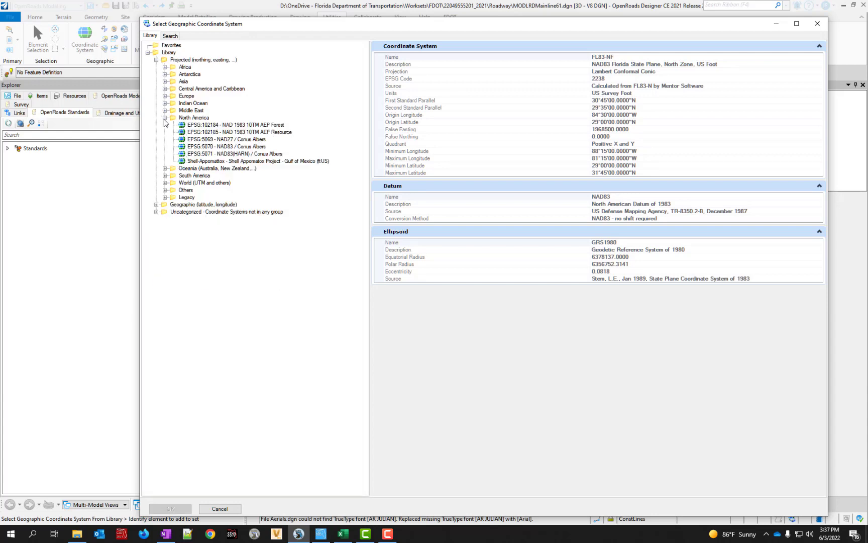
pyautogui.click(165, 117)
pyautogui.click(156, 60)
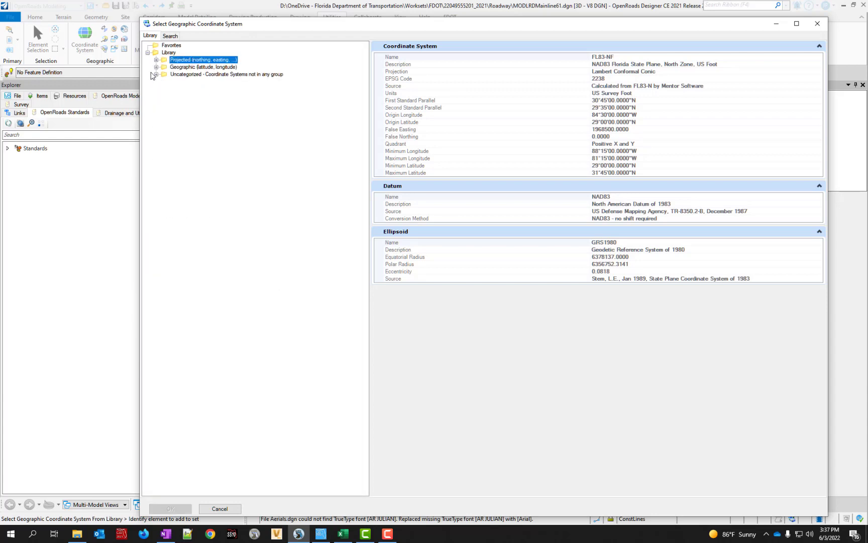
pyautogui.click(173, 52)
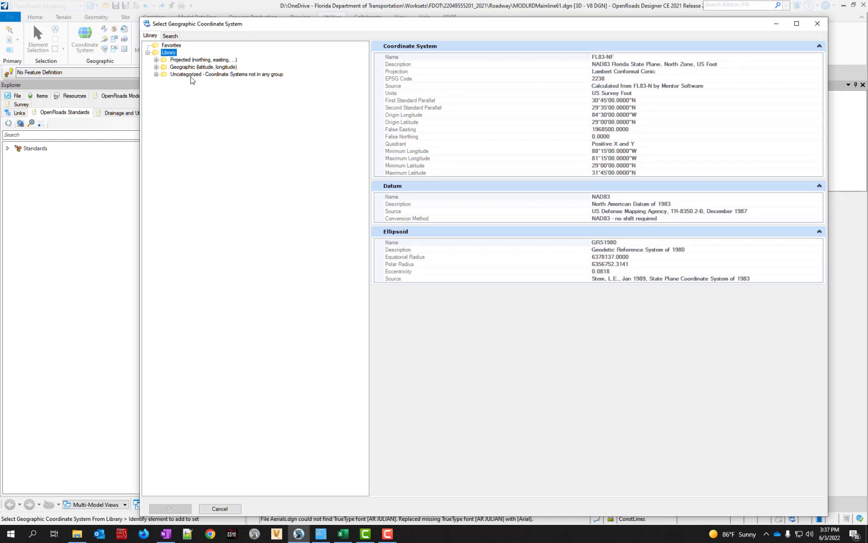
# Expand Projected > North America, pick a library system, and cancel the switch to FGDL27
pyautogui.doubleClick(175, 60)
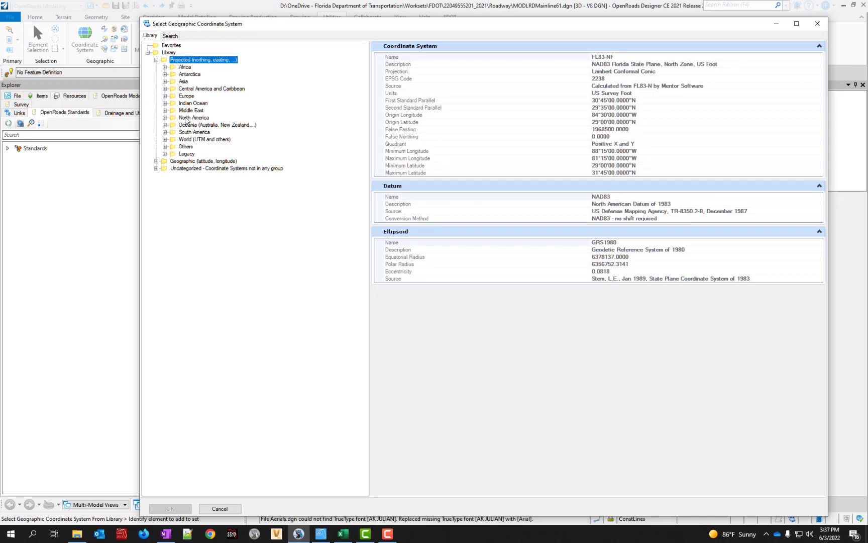
pyautogui.doubleClick(193, 118)
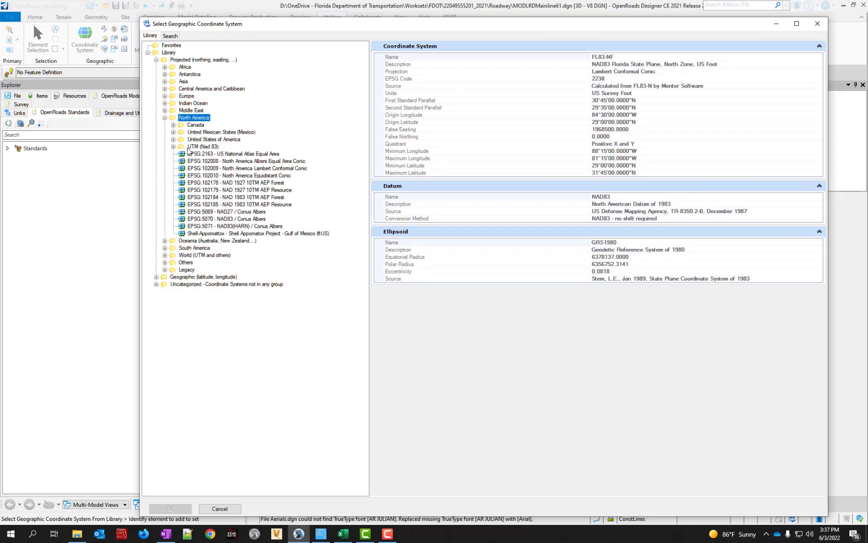
pyautogui.click(197, 139)
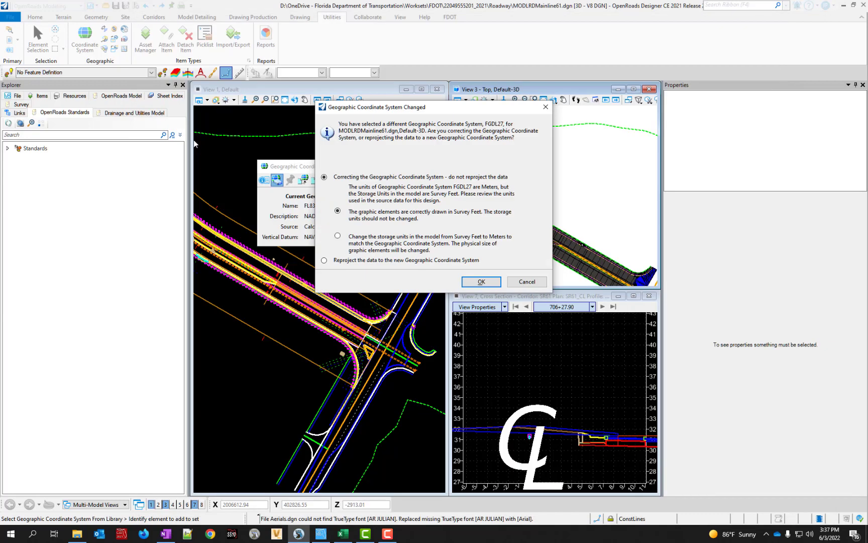
pyautogui.click(527, 281)
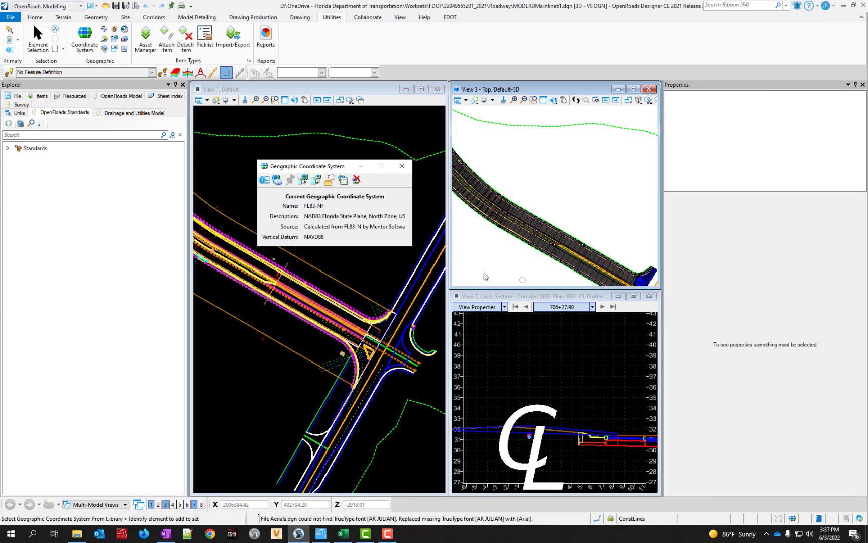
# Reopen the library, select FL83-EF under Florida, and accept it as the new coordinate system
pyautogui.click(277, 179)
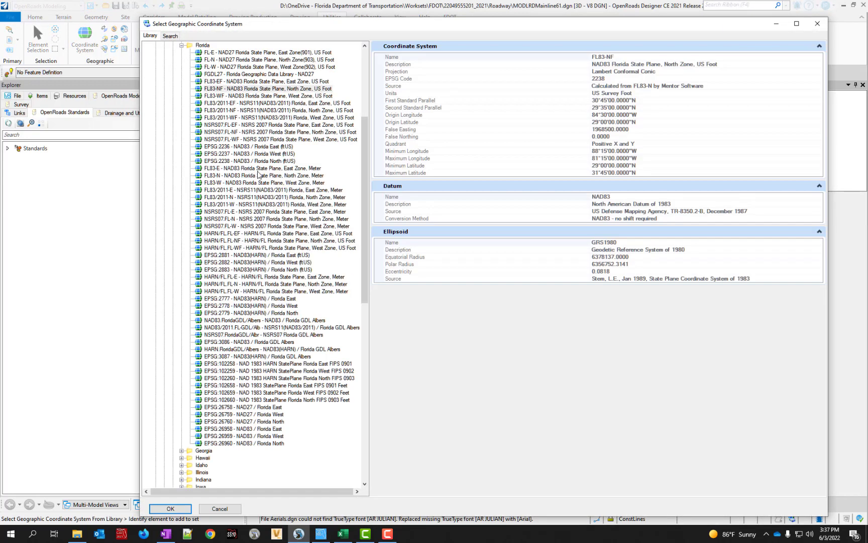
pyautogui.scroll(7, 258, 174)
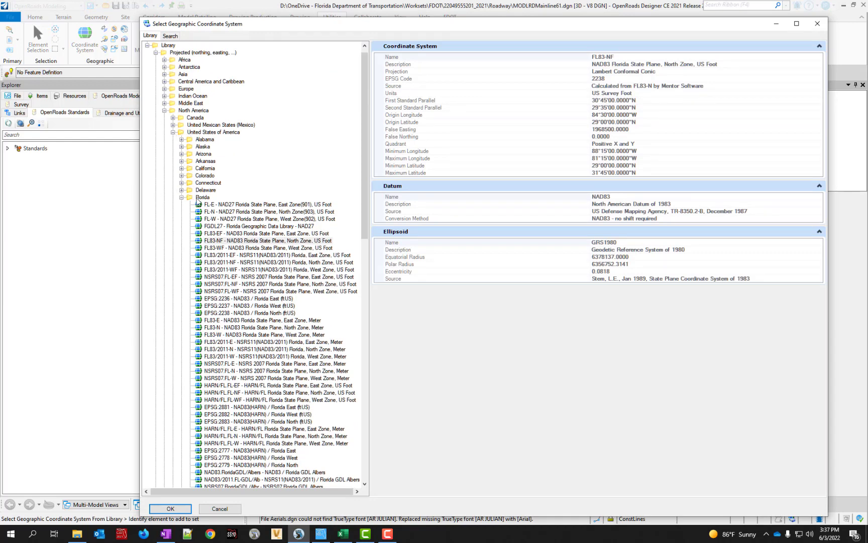
pyautogui.click(201, 198)
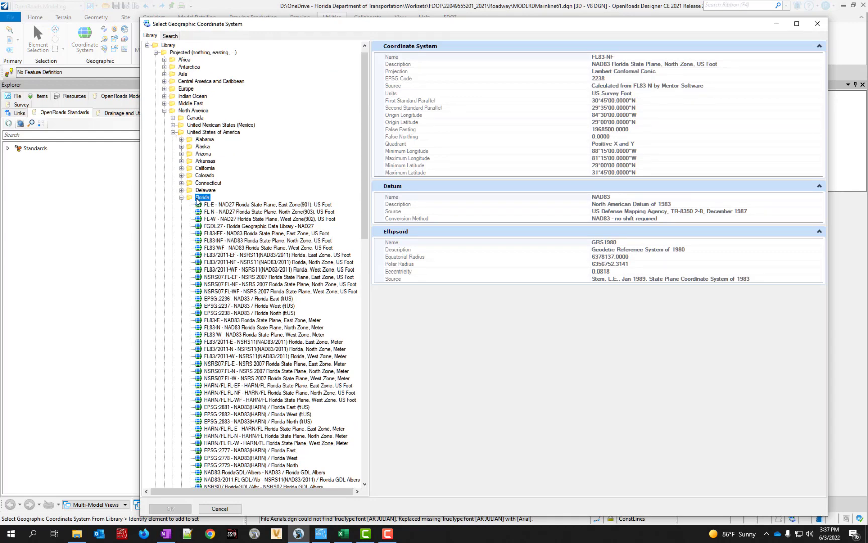
pyautogui.click(221, 241)
pyautogui.click(215, 248)
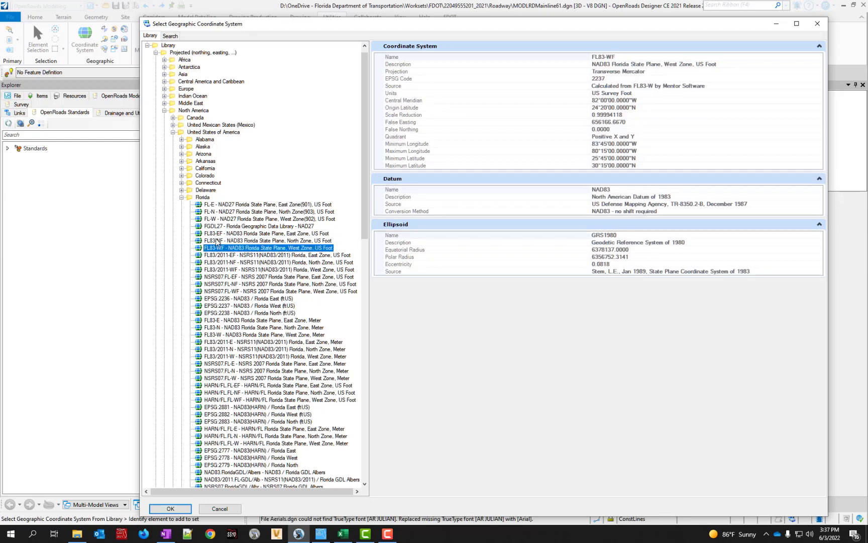
pyautogui.click(218, 234)
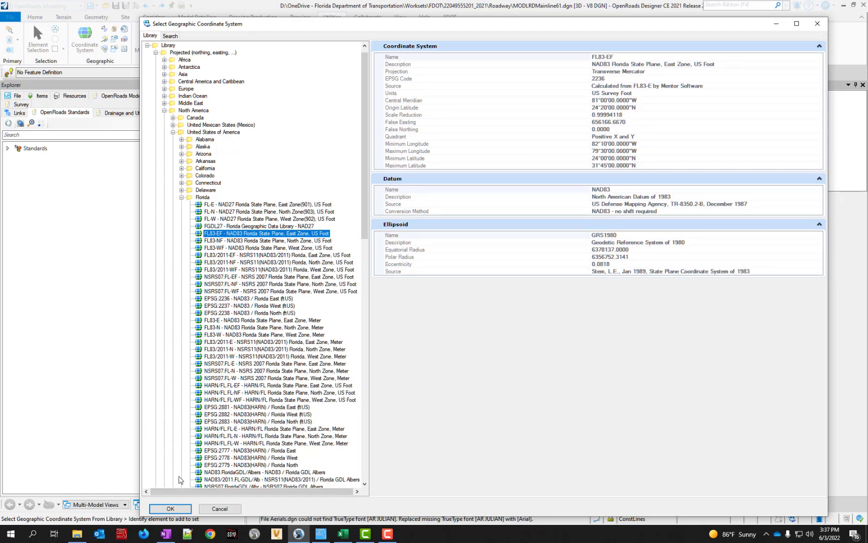
pyautogui.click(170, 508)
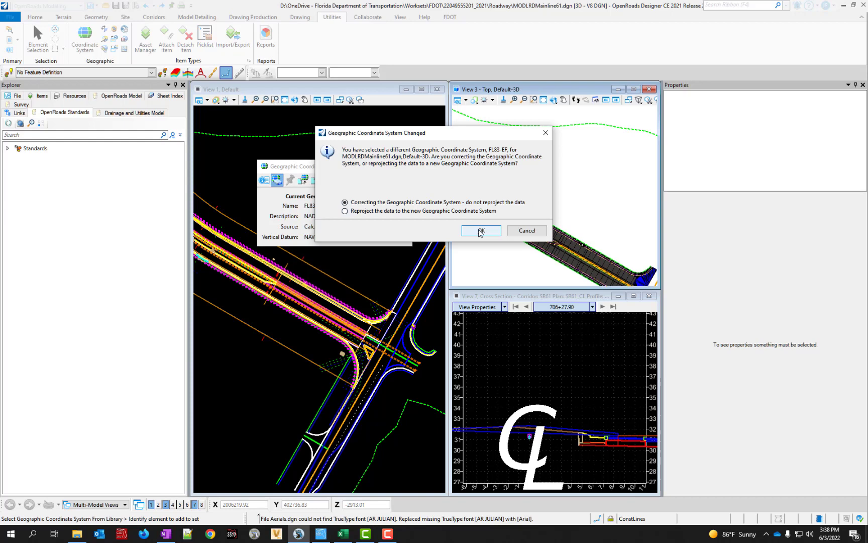
# Apply FL83-EF as a correction, then Undo All to restore FL83-NF and close the window
pyautogui.click(481, 230)
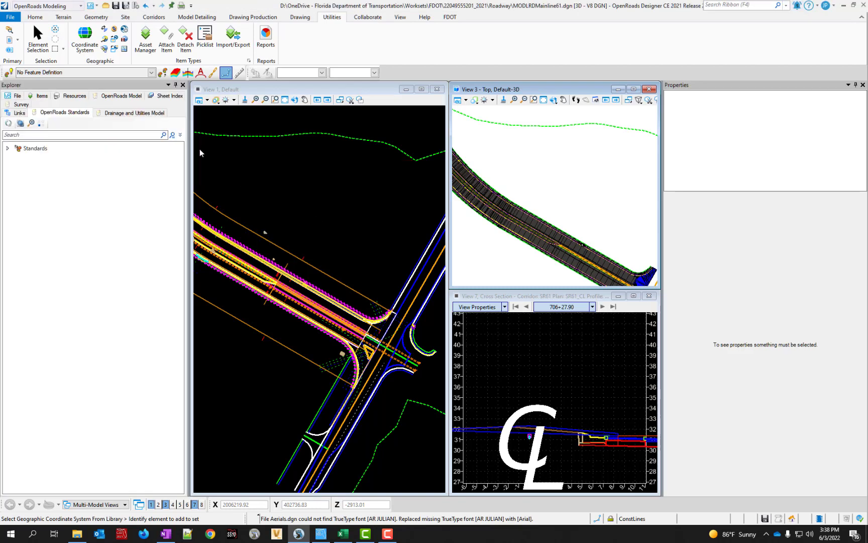
pyautogui.click(76, 25)
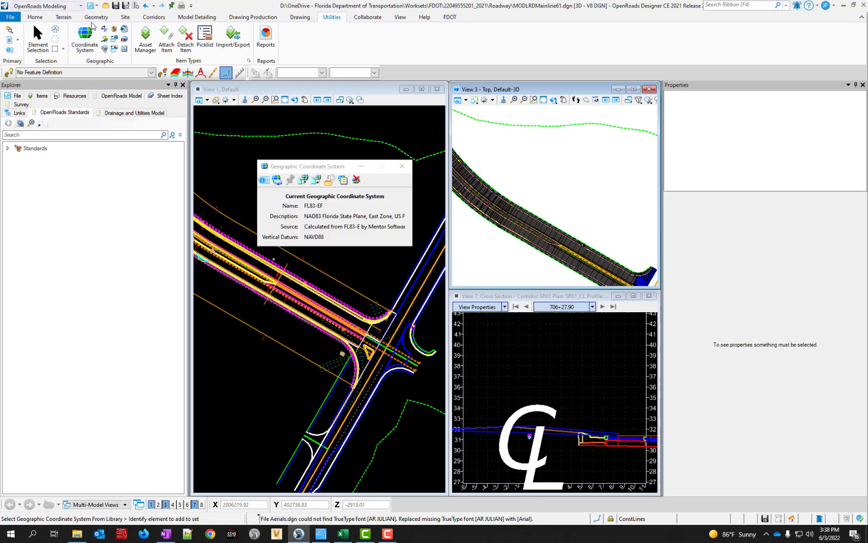
pyautogui.click(154, 6)
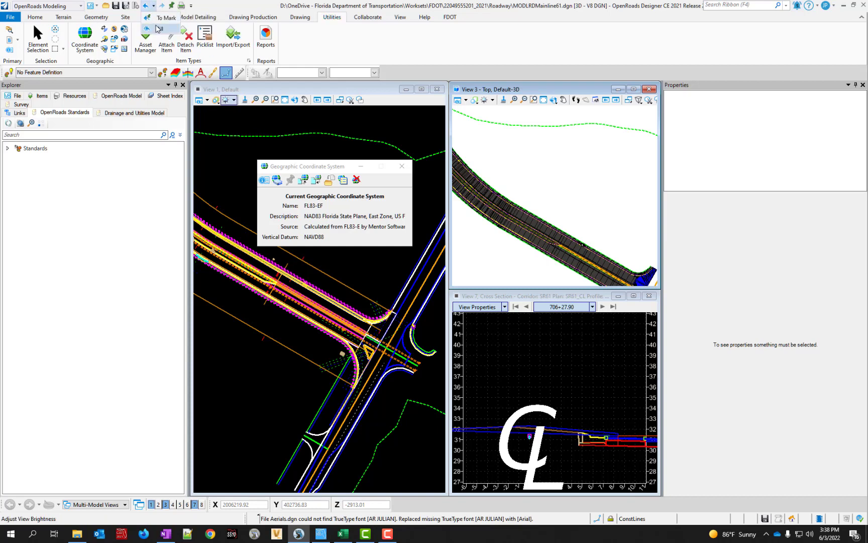
pyautogui.click(160, 29)
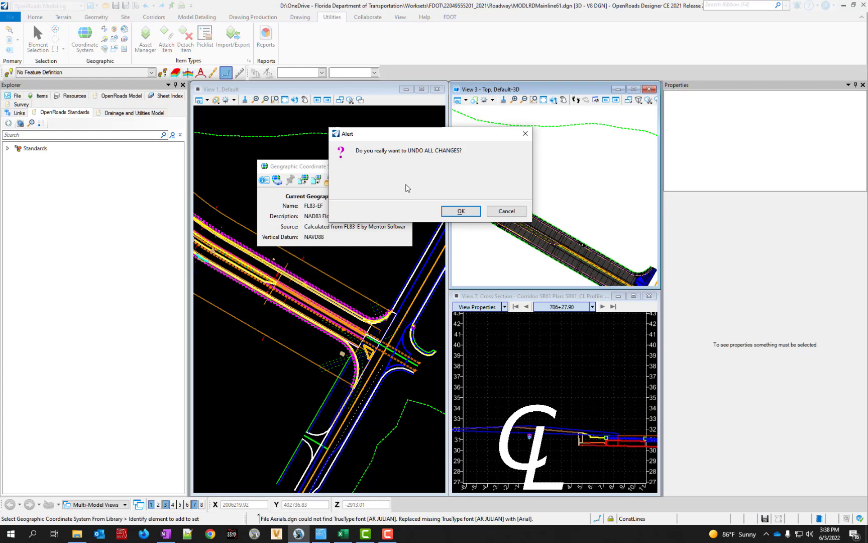
pyautogui.click(460, 211)
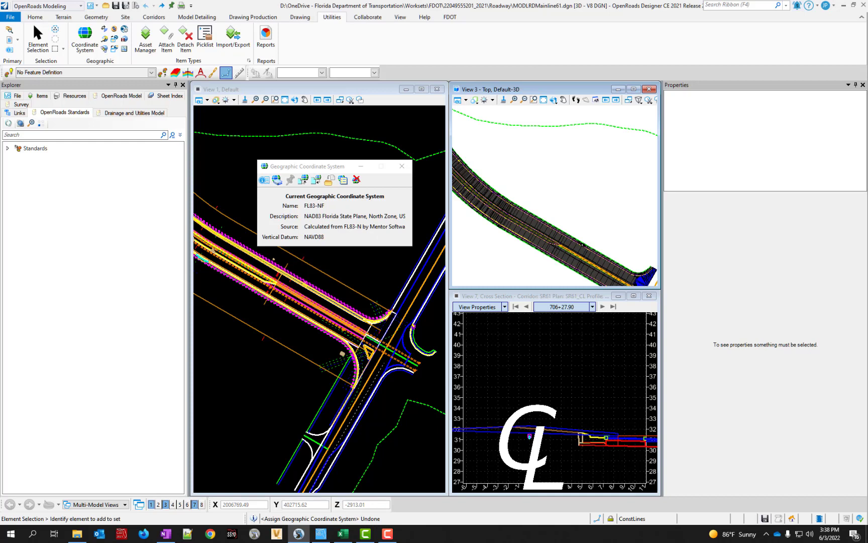
pyautogui.press('F10')
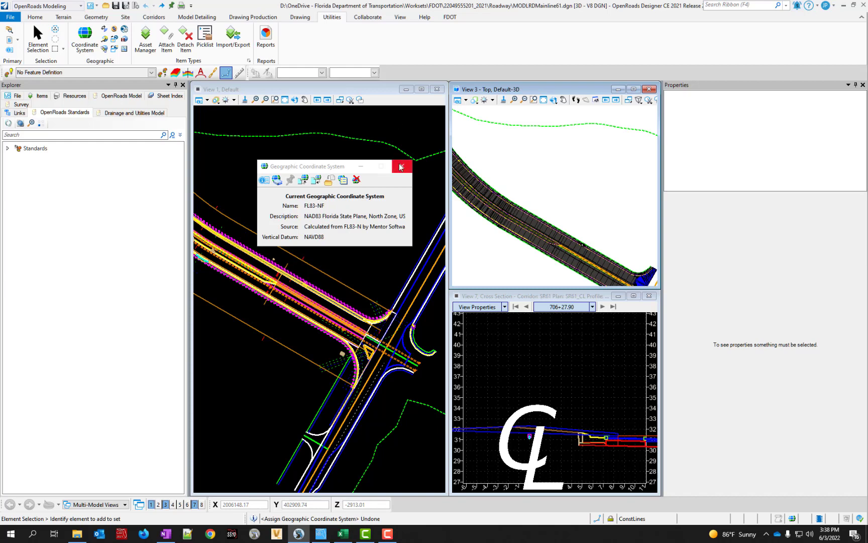
pyautogui.click(402, 167)
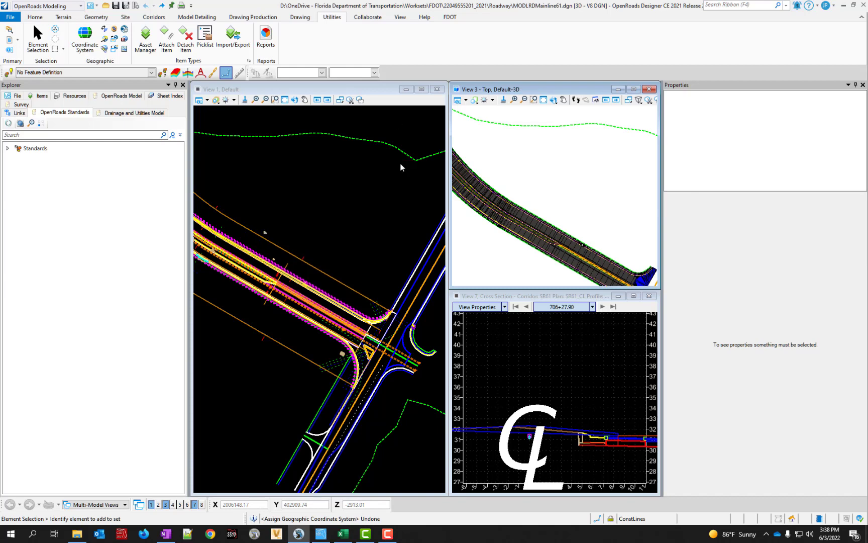
# Launch the Reference Checker from the FDOT tab's Misc. Tools
pyautogui.click(452, 18)
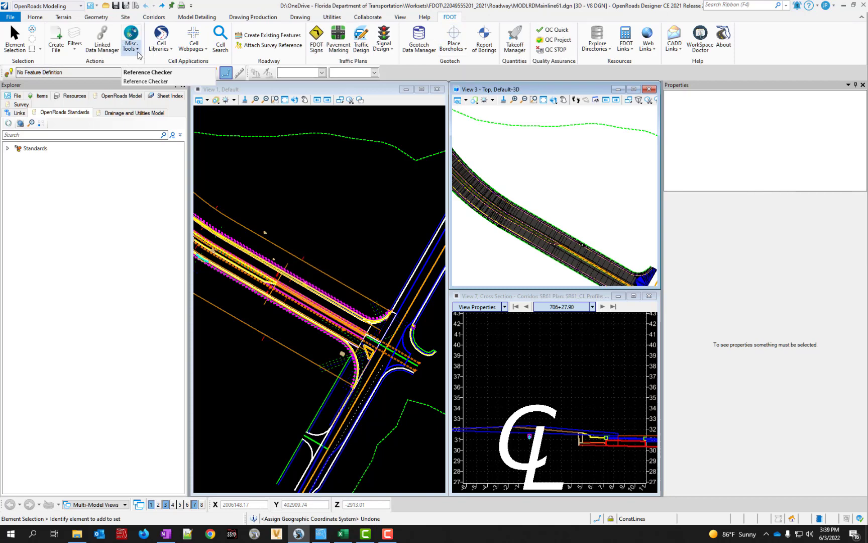
pyautogui.click(137, 52)
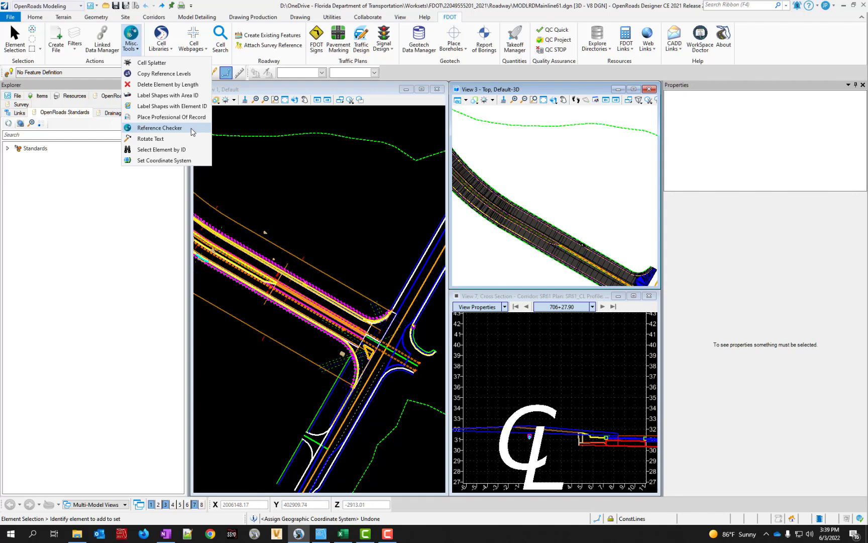
pyautogui.click(191, 129)
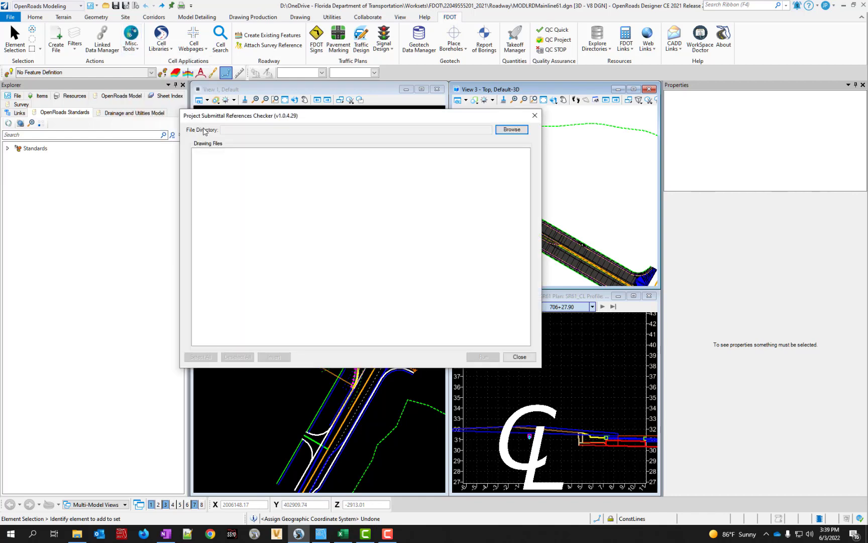
pyautogui.click(521, 132)
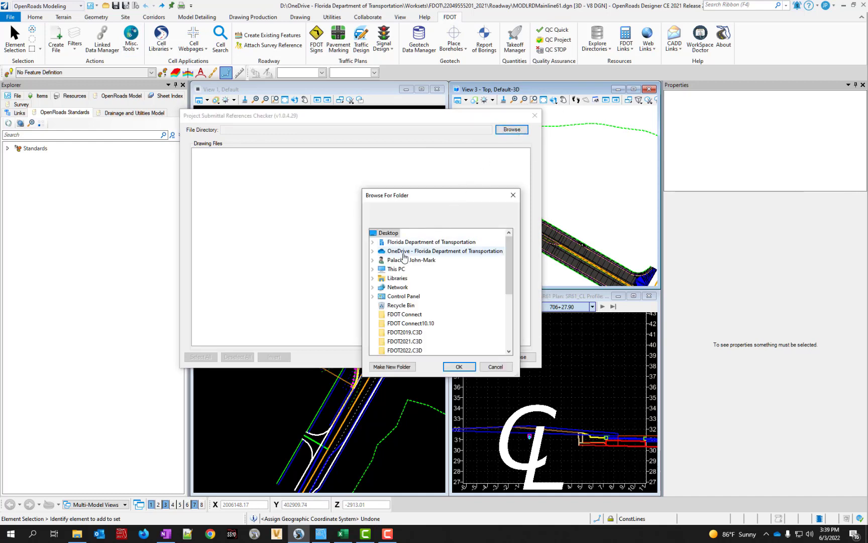
pyautogui.doubleClick(405, 255)
pyautogui.scroll(-3, 411, 291)
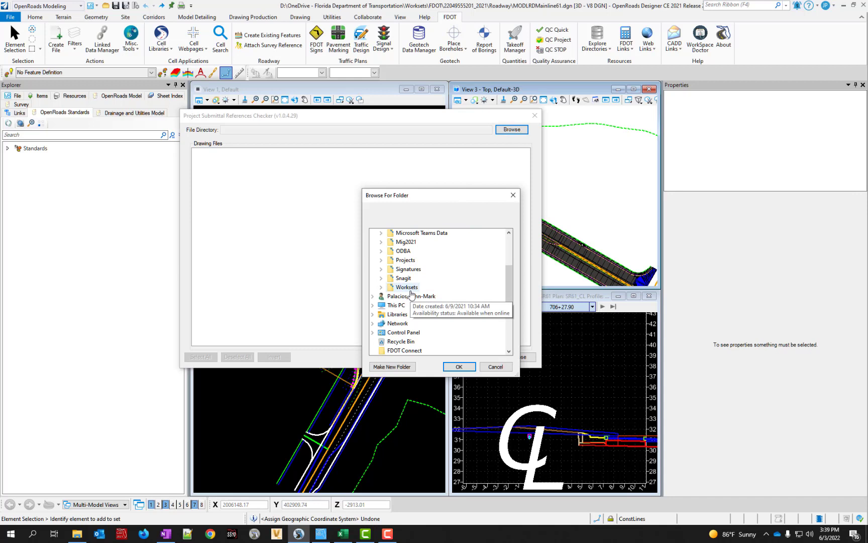
pyautogui.doubleClick(411, 291)
pyautogui.scroll(-8, 412, 292)
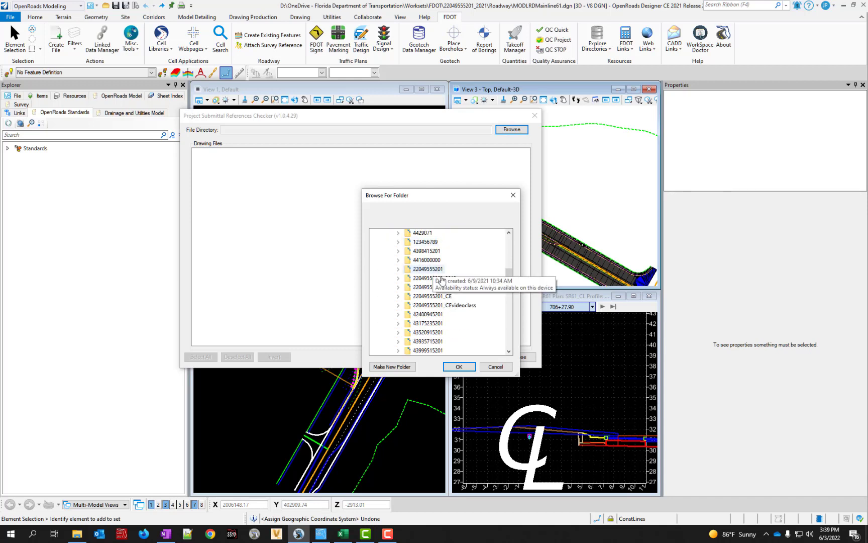
pyautogui.doubleClick(435, 286)
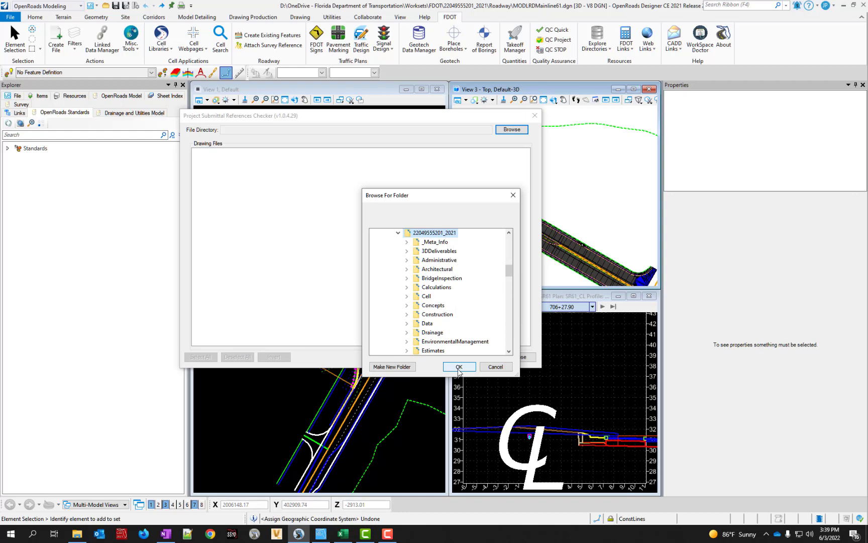
pyautogui.click(459, 368)
pyautogui.moveTo(533, 169)
pyautogui.mouseDown()
pyautogui.moveTo(534, 207)
pyautogui.moveTo(534, 166)
pyautogui.mouseUp()
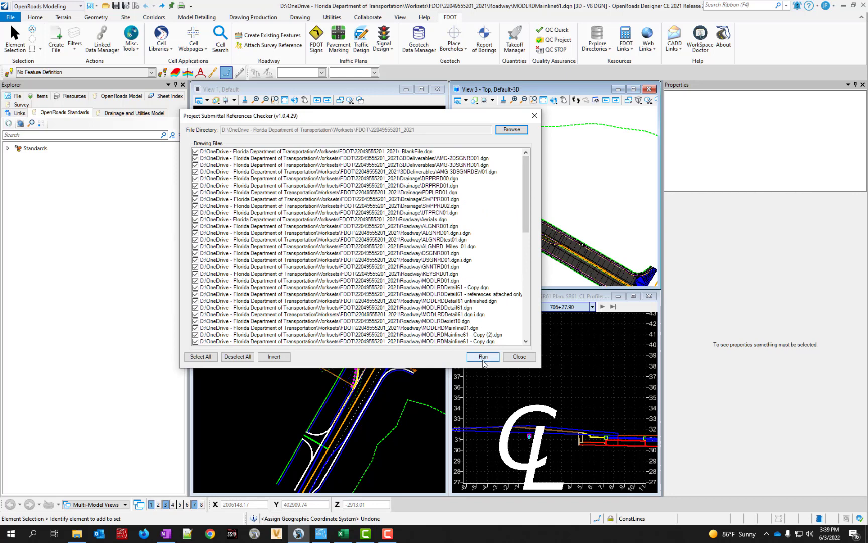
# Run the reference check on all listed drawings and minimise OpenRoads to view the Report
pyautogui.click(483, 357)
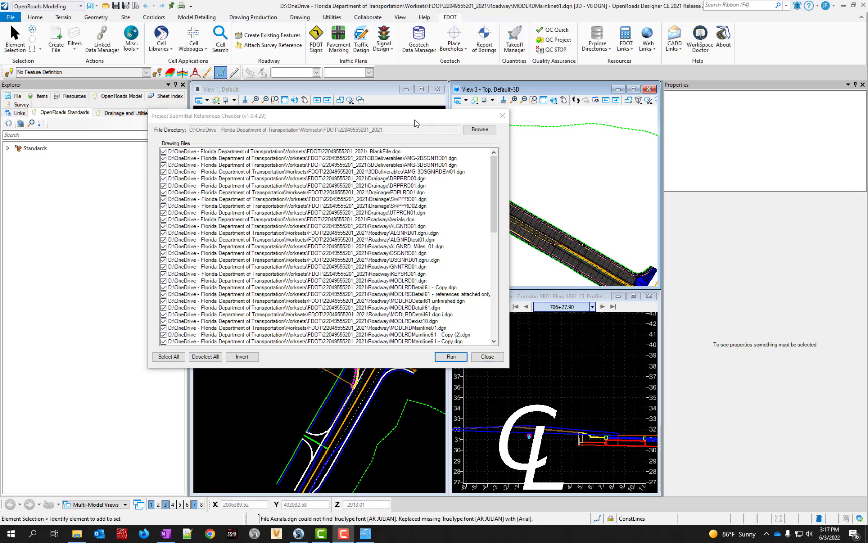
pyautogui.click(843, 6)
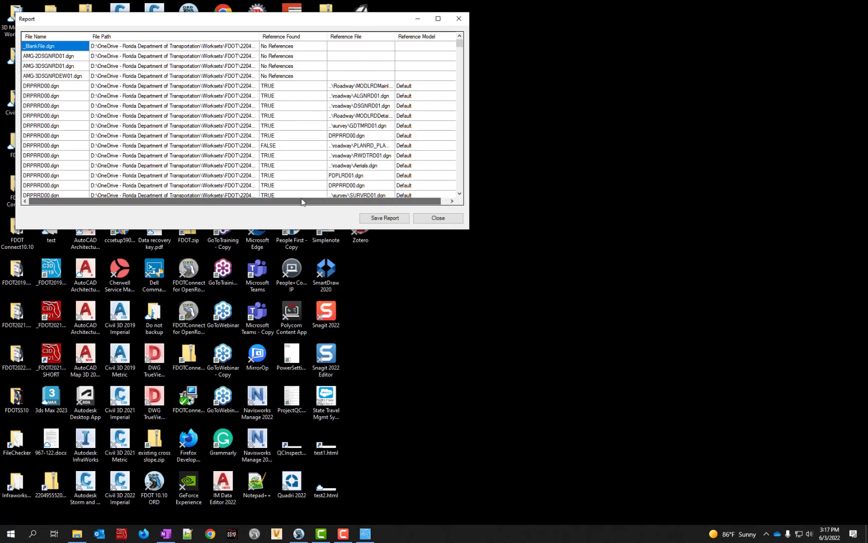
# Review the report rows, including the SURVRD01 entry with No References
pyautogui.moveTo(459, 44); pyautogui.dragTo(461, 191)
pyautogui.click(265, 157)
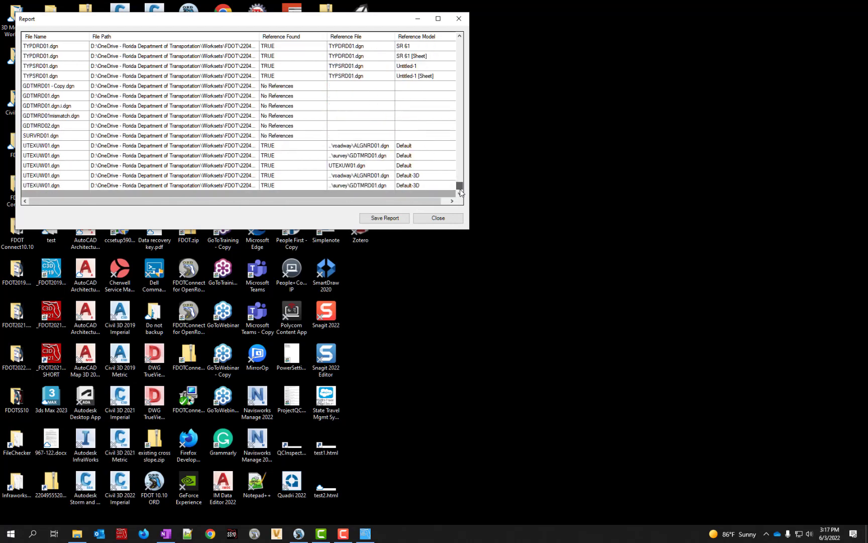
pyautogui.click(301, 135)
pyautogui.click(283, 118)
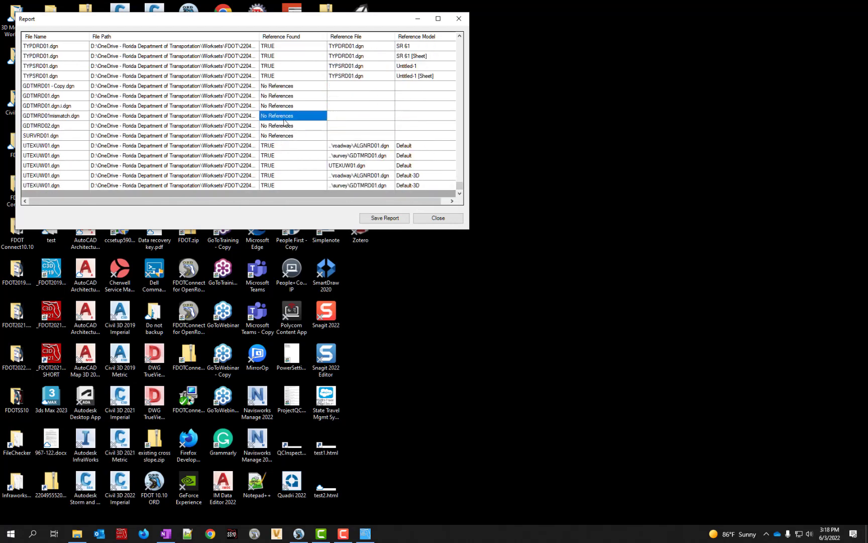
# Save the report as ReferenceReport.xlsx in the project's _Meta_Info folder
pyautogui.click(378, 219)
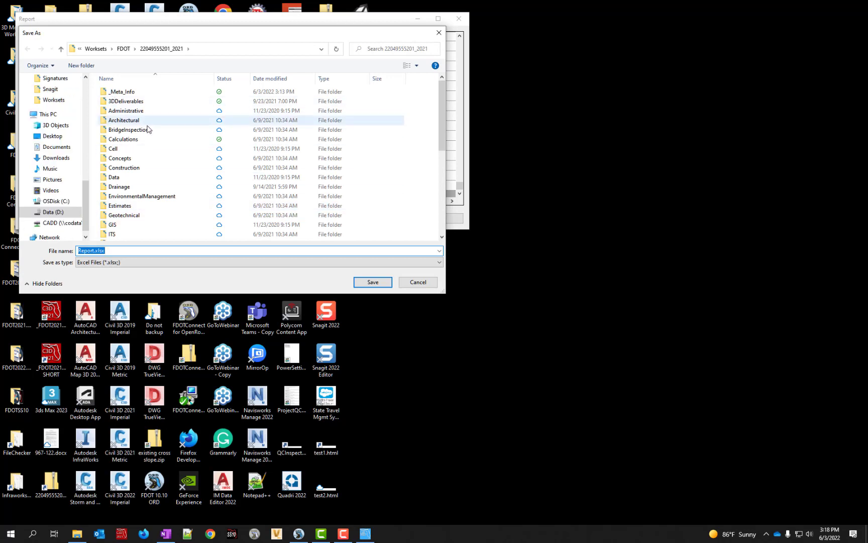
pyautogui.doubleClick(130, 92)
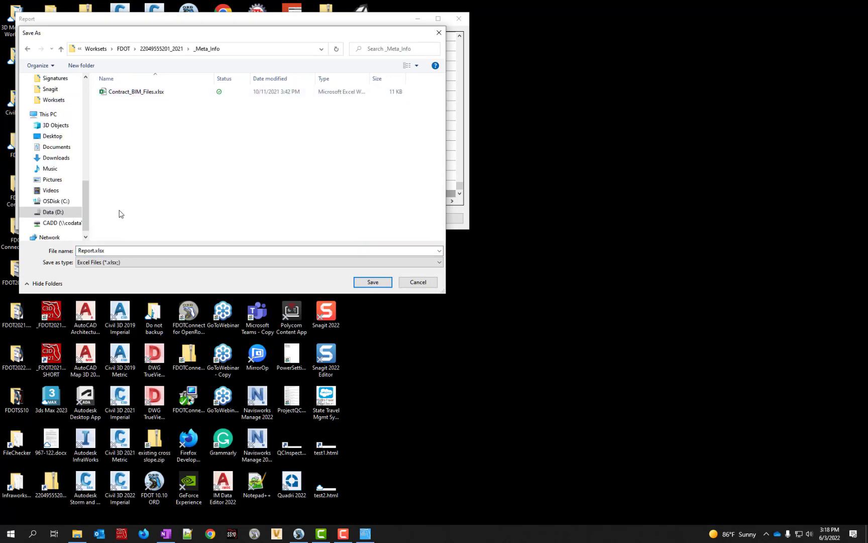
pyautogui.click(80, 250)
pyautogui.doubleClick(79, 250)
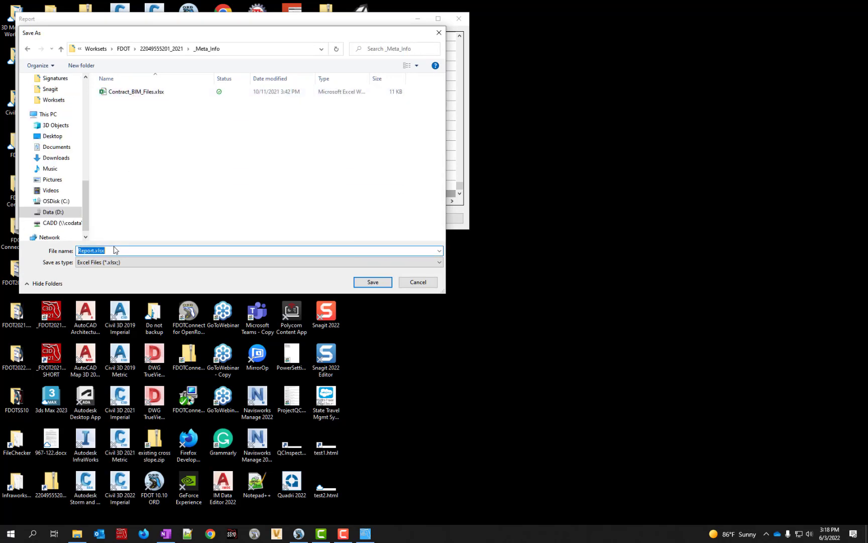
pyautogui.press('Home')
pyautogui.write('Reference')
pyautogui.click(367, 282)
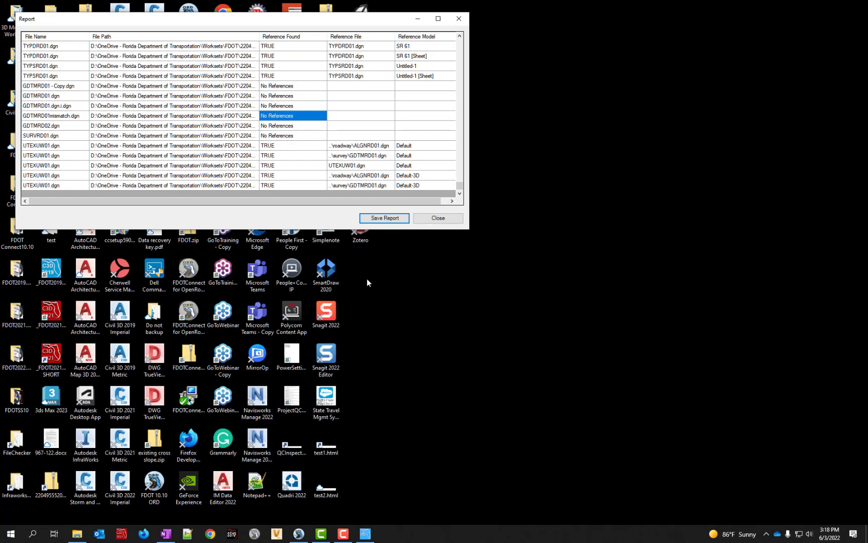
pyautogui.moveTo(78, 532)
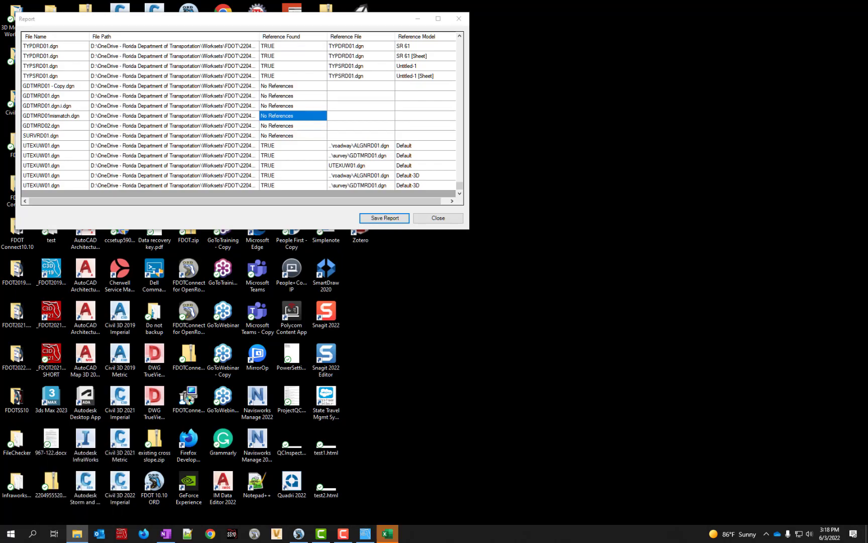
# Maximize the ReferenceReport workbook and check the FALSE results in rows 12, 19 and 33
pyautogui.moveTo(751, 98); pyautogui.dragTo(171, 18)
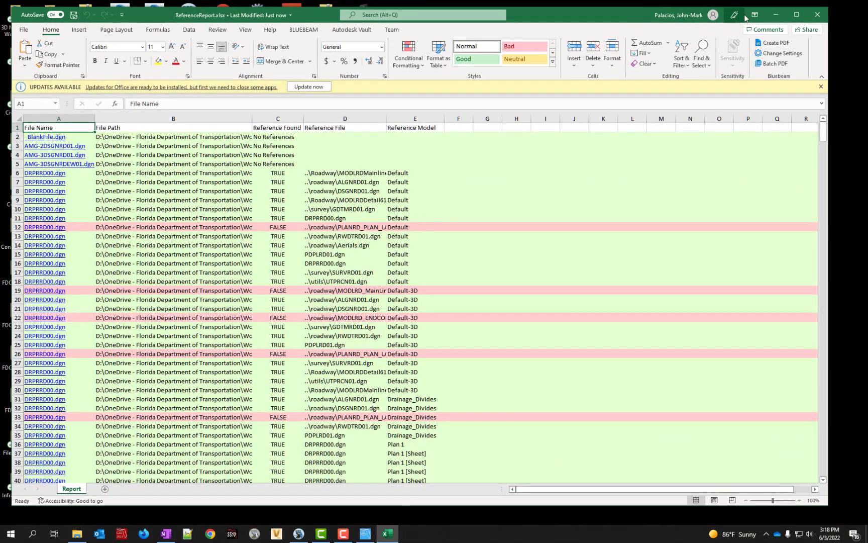
pyautogui.click(796, 14)
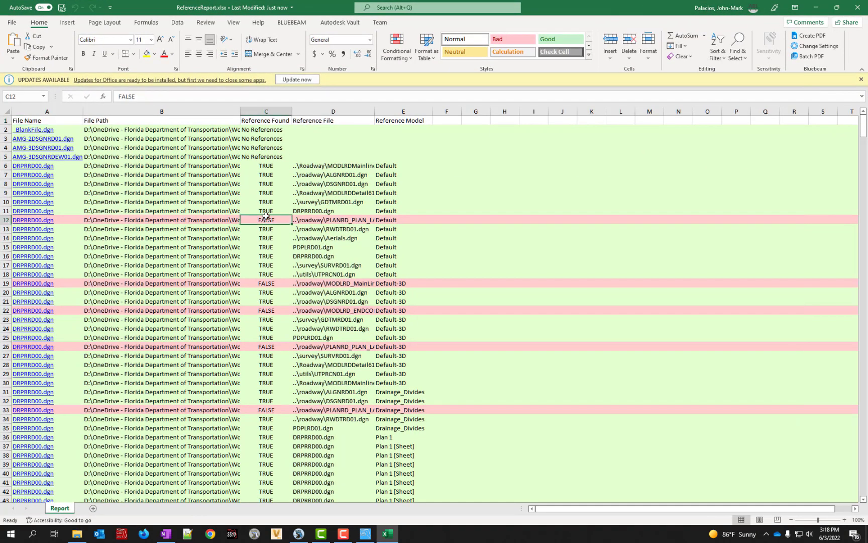
pyautogui.click(222, 221)
pyautogui.click(267, 283)
pyautogui.scroll(-3, 267, 283)
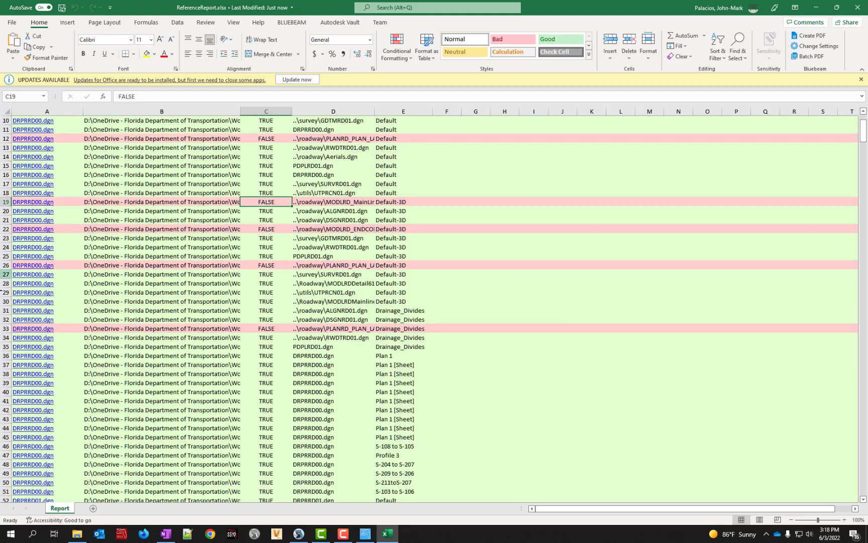
pyautogui.click(60, 330)
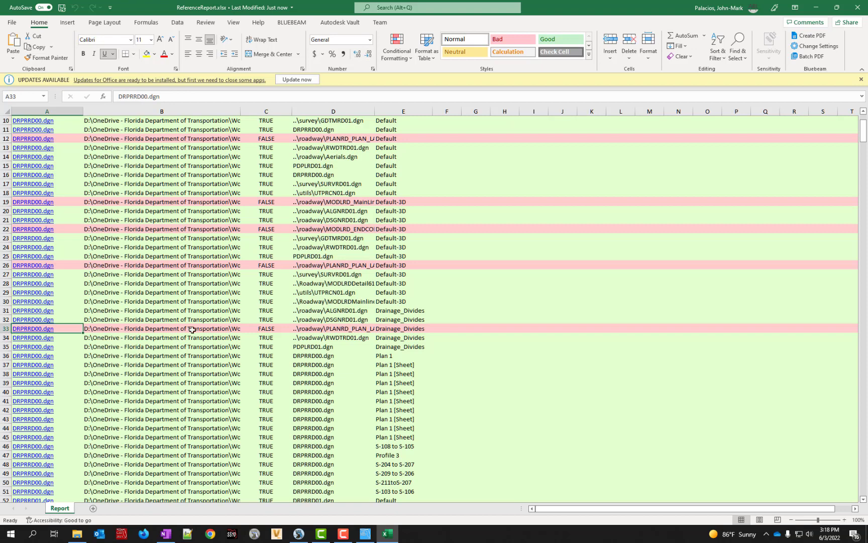
pyautogui.click(264, 329)
pyautogui.scroll(-9, 264, 328)
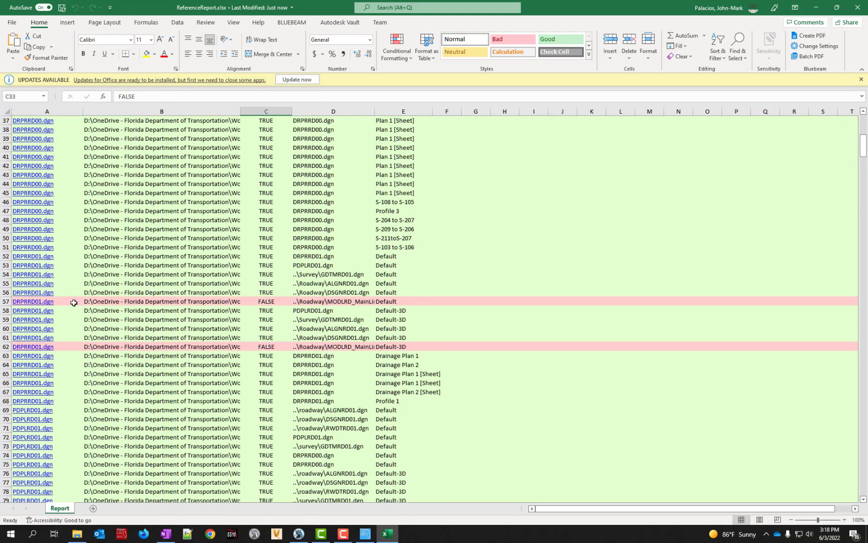
pyautogui.scroll(-2, 63, 301)
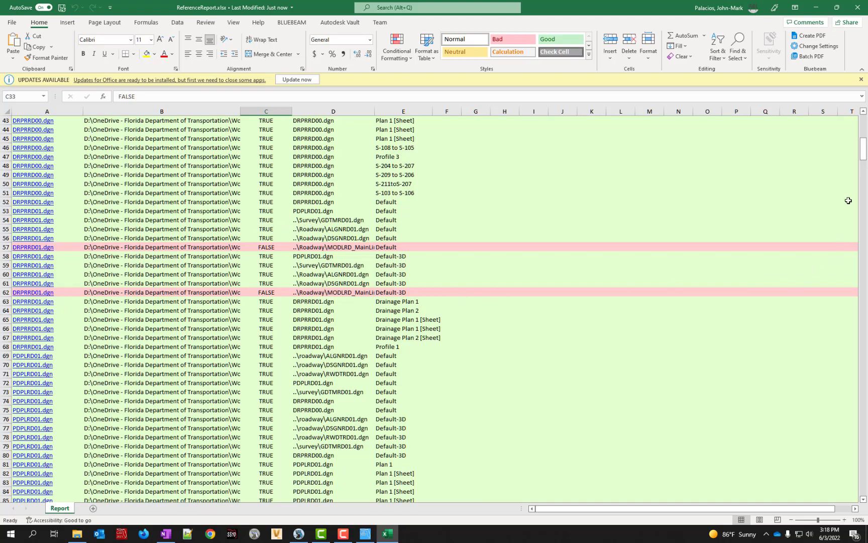
pyautogui.moveTo(862, 162); pyautogui.dragTo(862, 117)
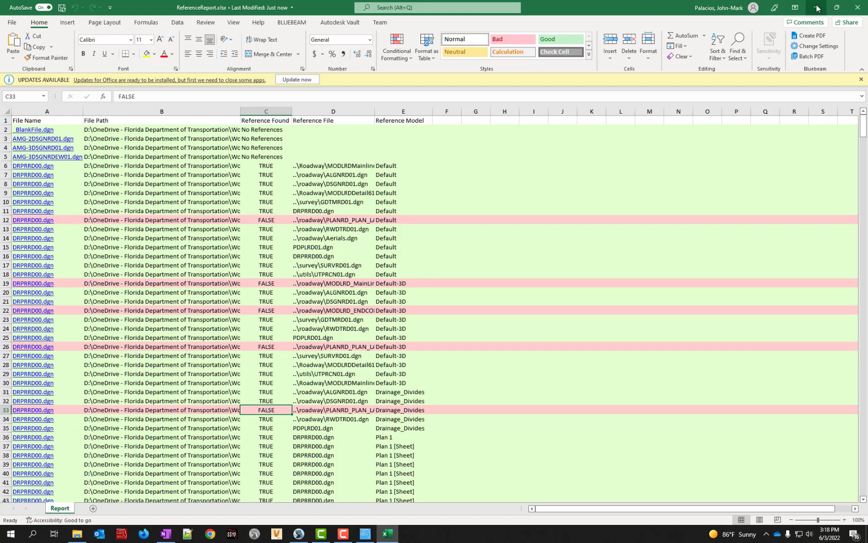
# Close Excel and the report window, then launch Reference Manager from the Autodesk Start menu groups
pyautogui.click(856, 8)
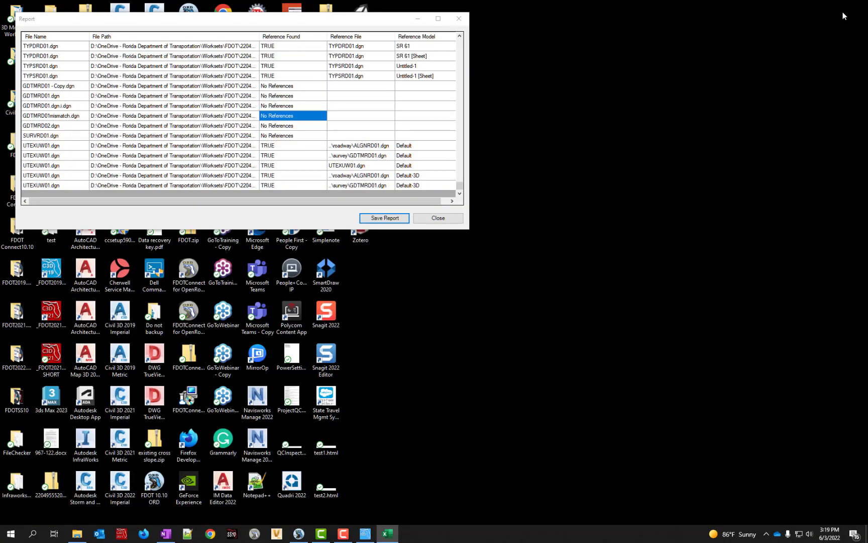
pyautogui.click(446, 219)
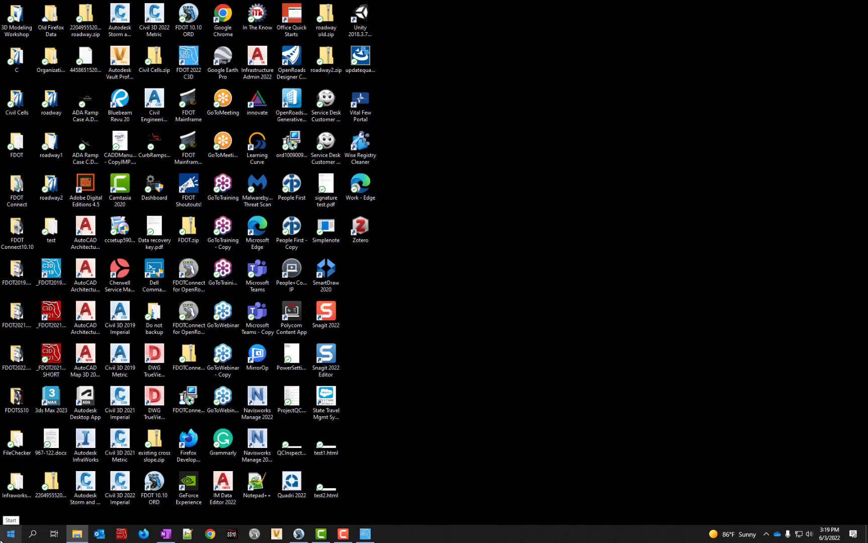
pyautogui.click(11, 534)
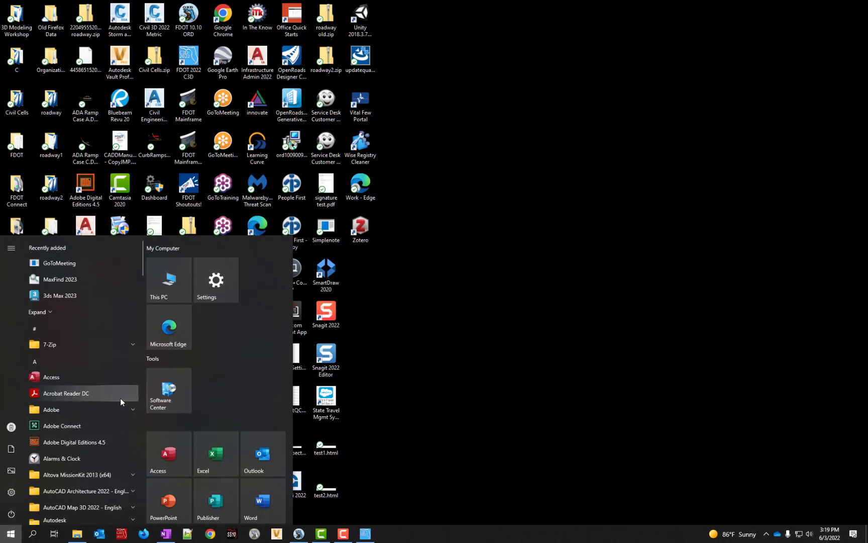
pyautogui.scroll(-5, 121, 398)
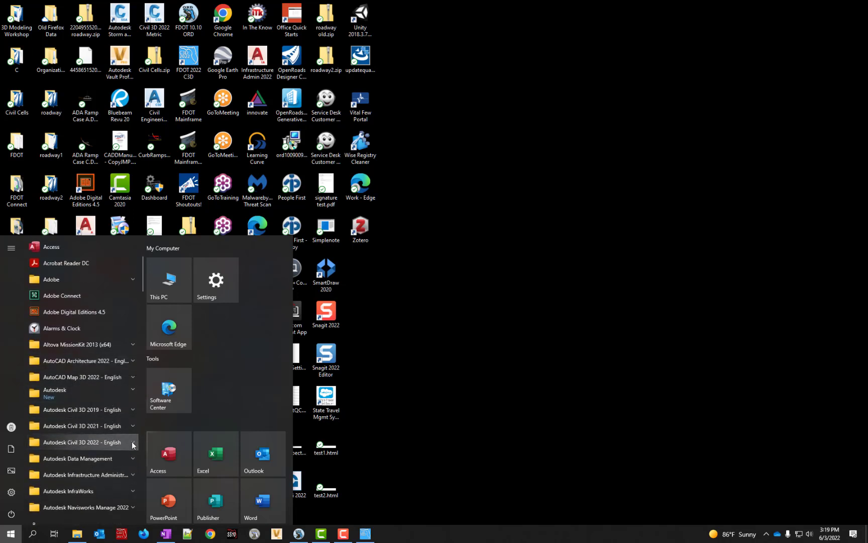
pyautogui.click(133, 445)
pyautogui.scroll(-5, 116, 418)
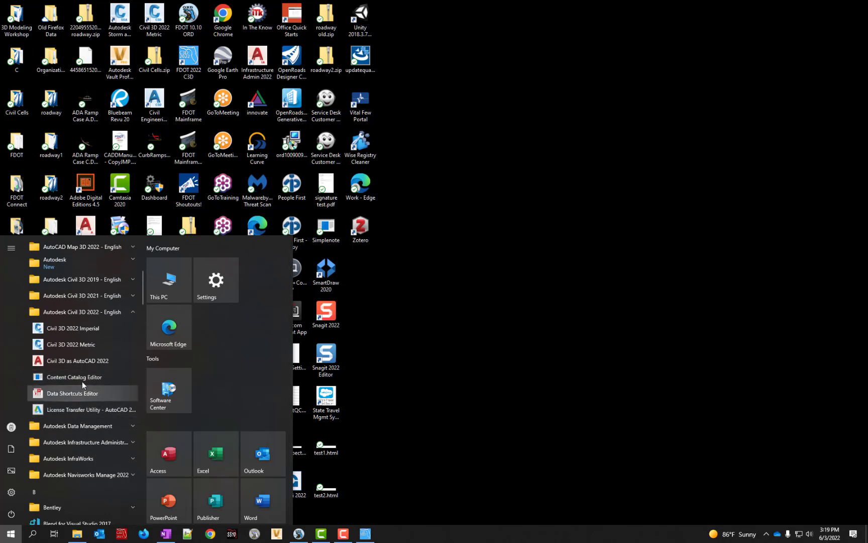
pyautogui.click(131, 295)
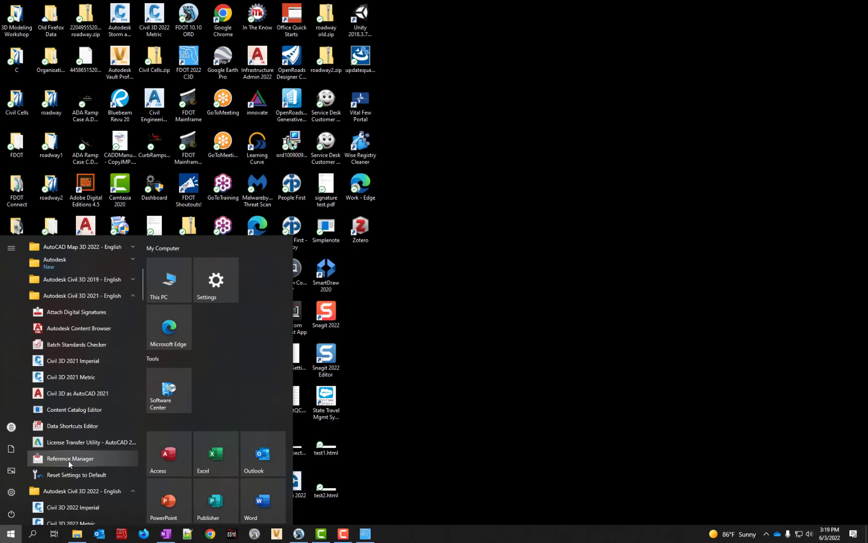
pyautogui.scroll(-1, 72, 459)
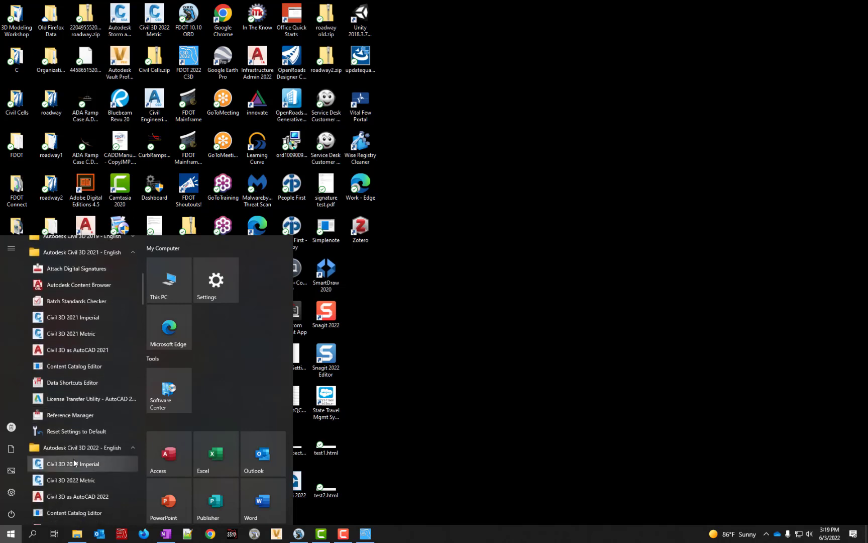
pyautogui.scroll(2, 116, 449)
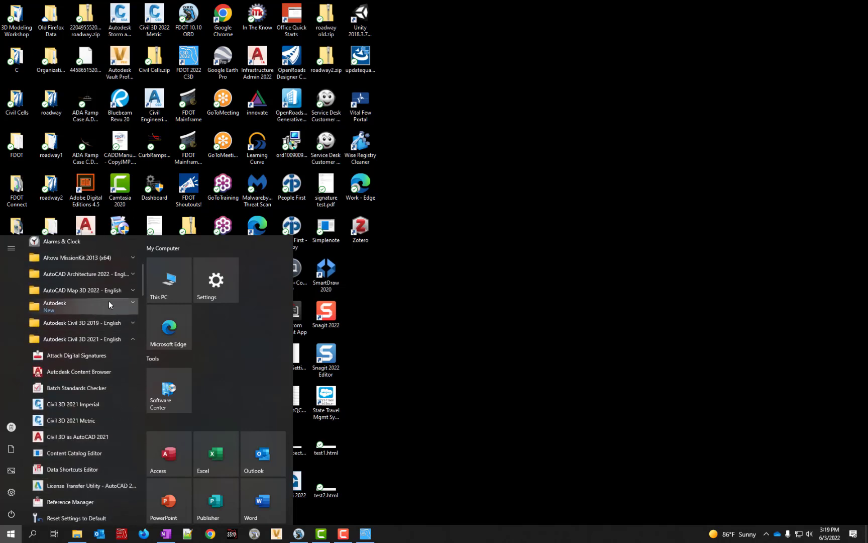
pyautogui.click(131, 274)
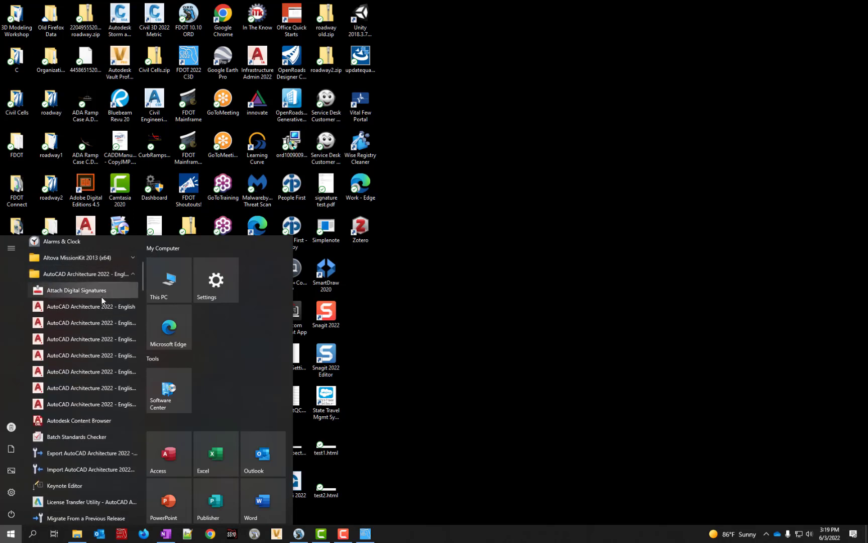
pyautogui.scroll(-1, 90, 367)
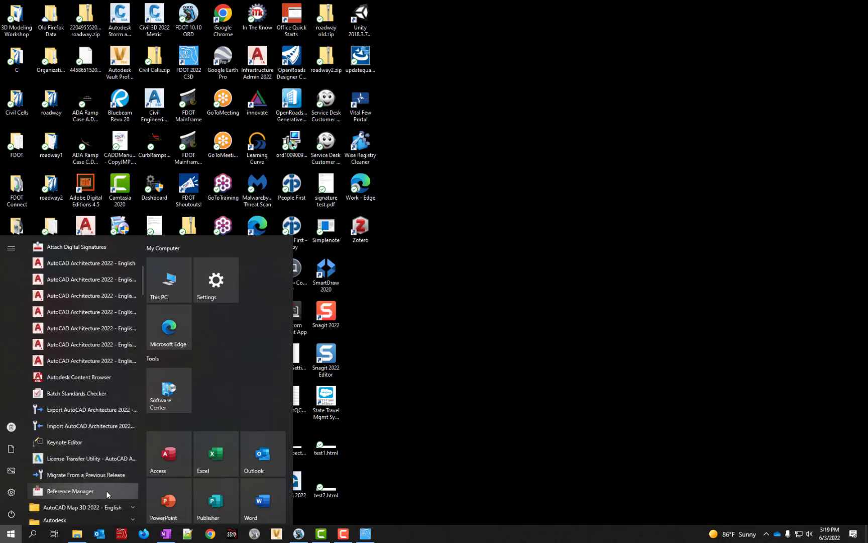
pyautogui.click(106, 490)
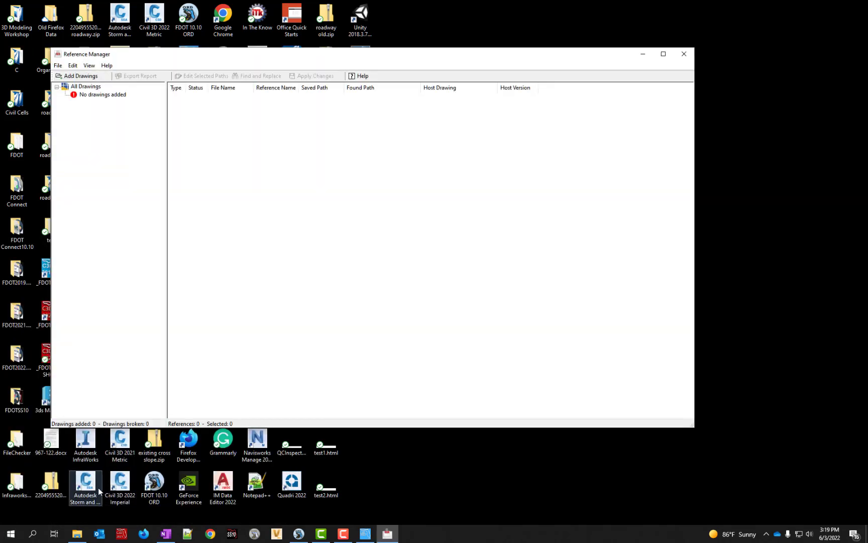
pyautogui.click(77, 77)
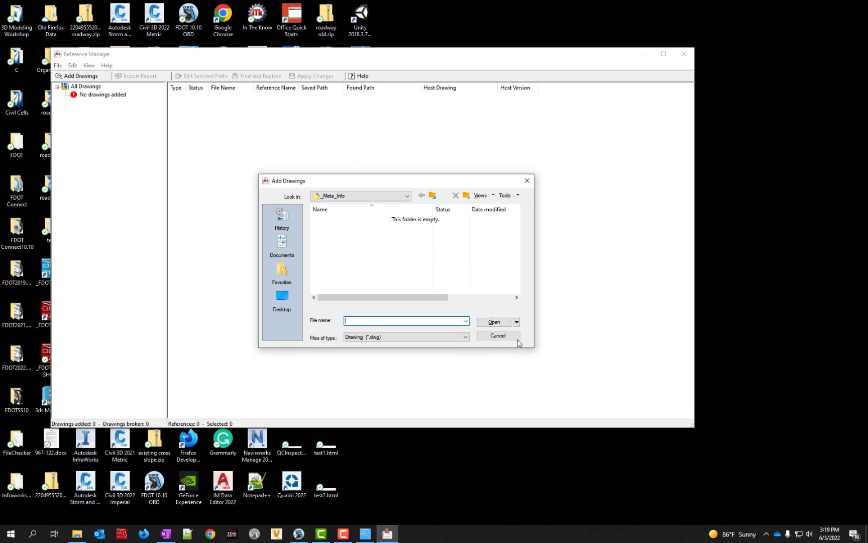
pyautogui.click(496, 323)
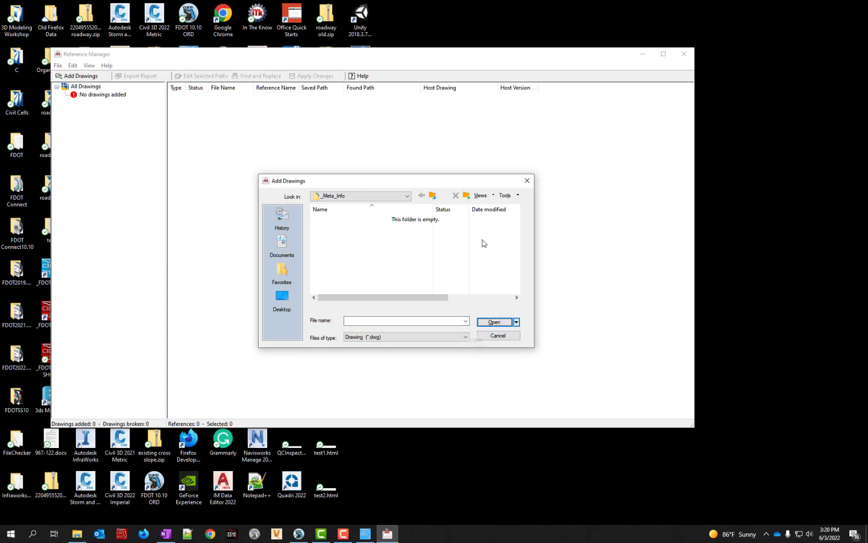
pyautogui.click(432, 195)
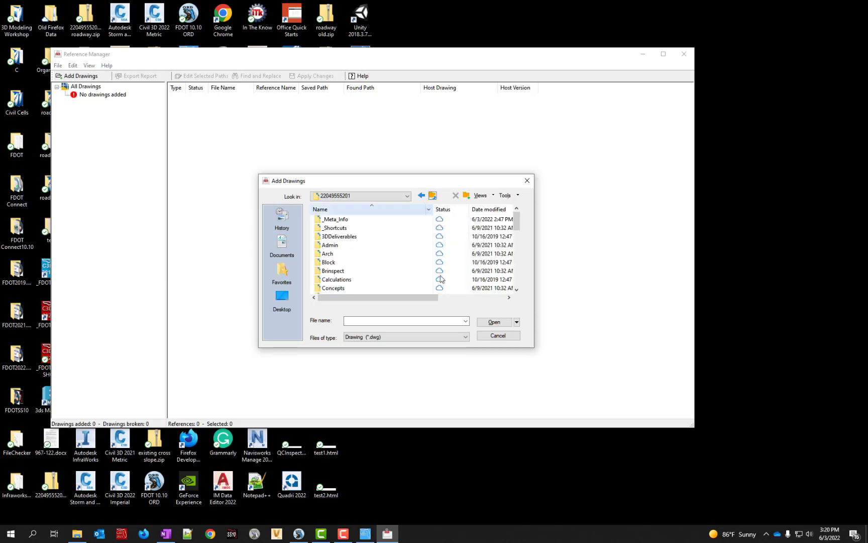
pyautogui.click(496, 336)
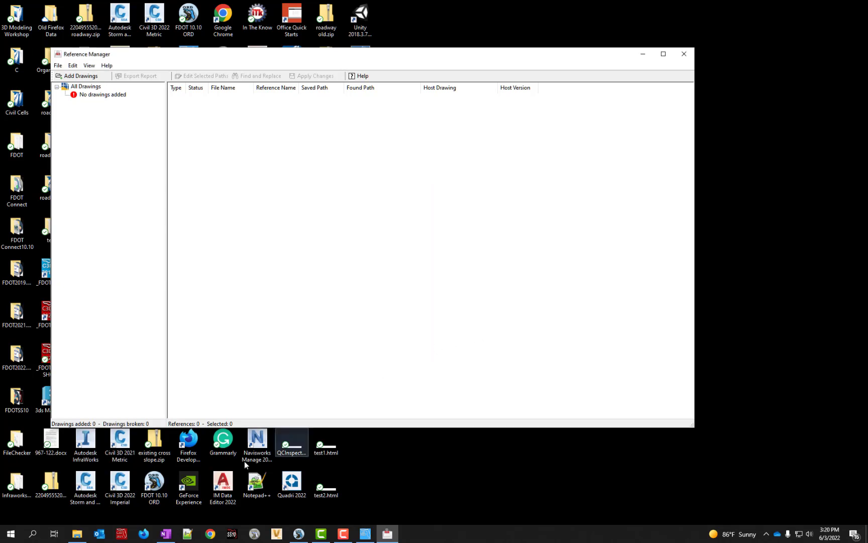
pyautogui.click(83, 508)
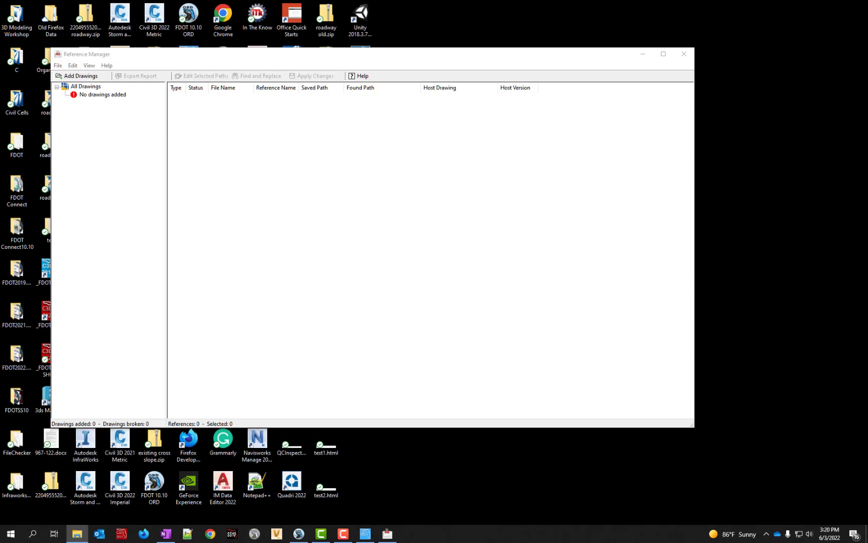
pyautogui.moveTo(849, 91); pyautogui.dragTo(289, 110)
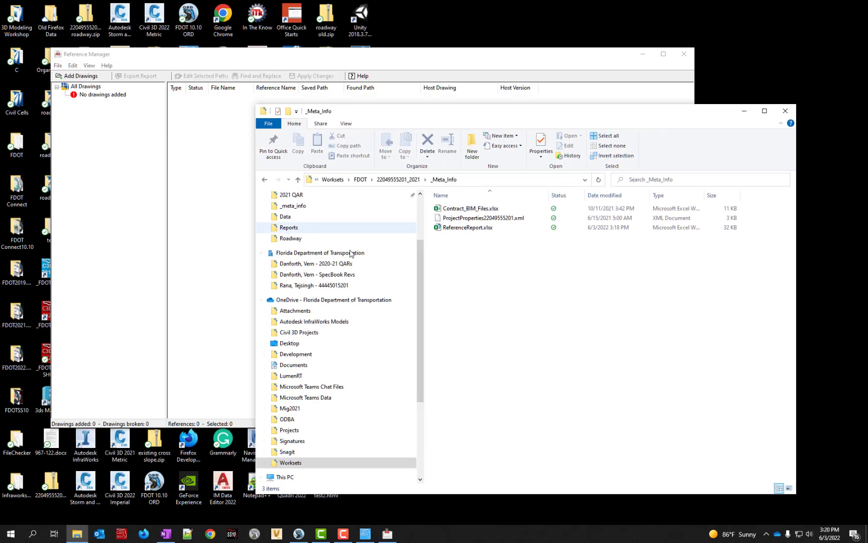
pyautogui.click(300, 334)
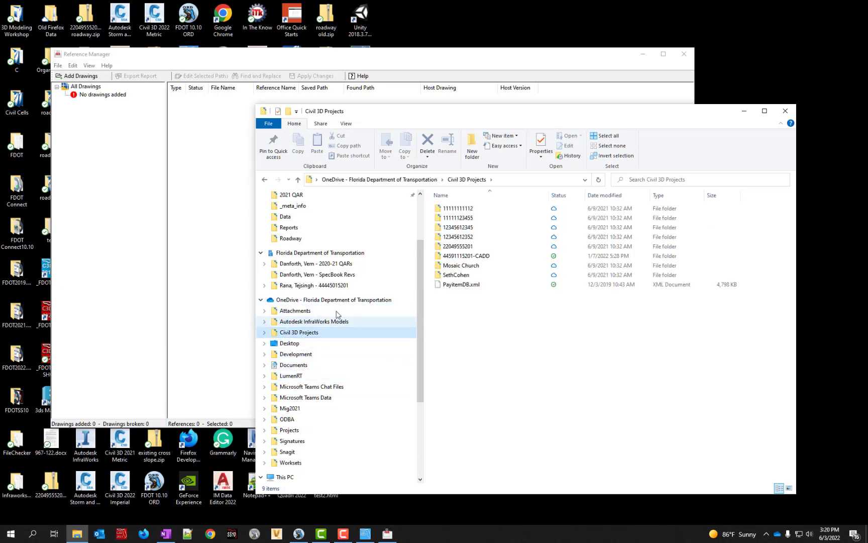
pyautogui.doubleClick(479, 249)
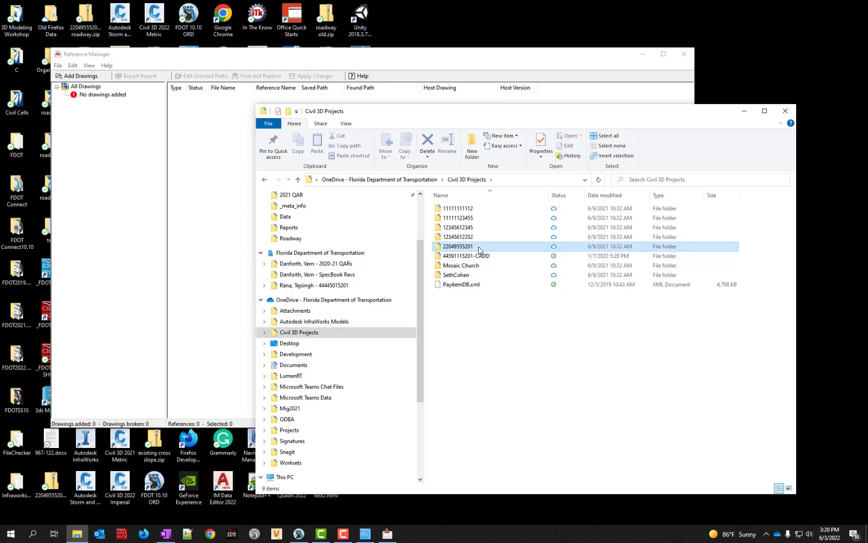
pyautogui.click(477, 183)
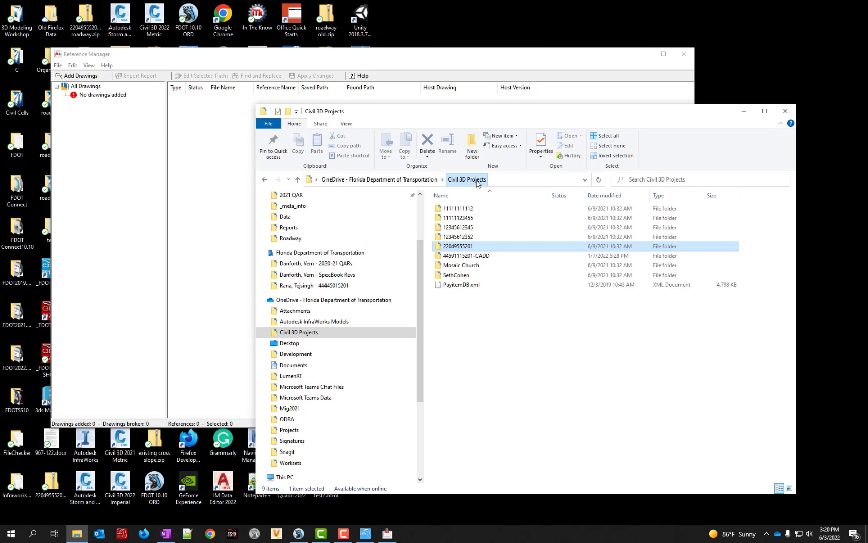
pyautogui.moveTo(458, 251)
pyautogui.mouseDown()
pyautogui.moveTo(402, 259)
pyautogui.moveTo(297, 236)
pyautogui.moveTo(74, 136)
pyautogui.moveTo(86, 135)
pyautogui.mouseUp()
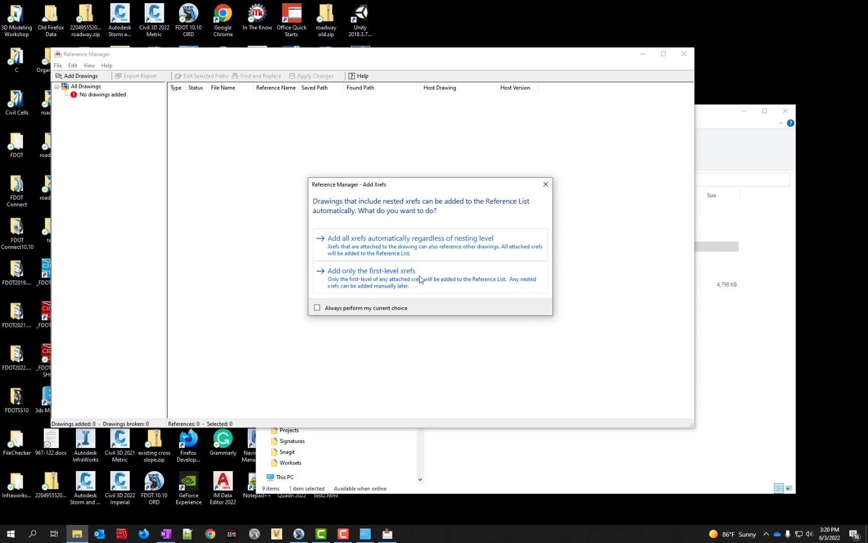
# Add only first-level xrefs, loading all 92 drawings and their 6057 references
pyautogui.click(423, 254)
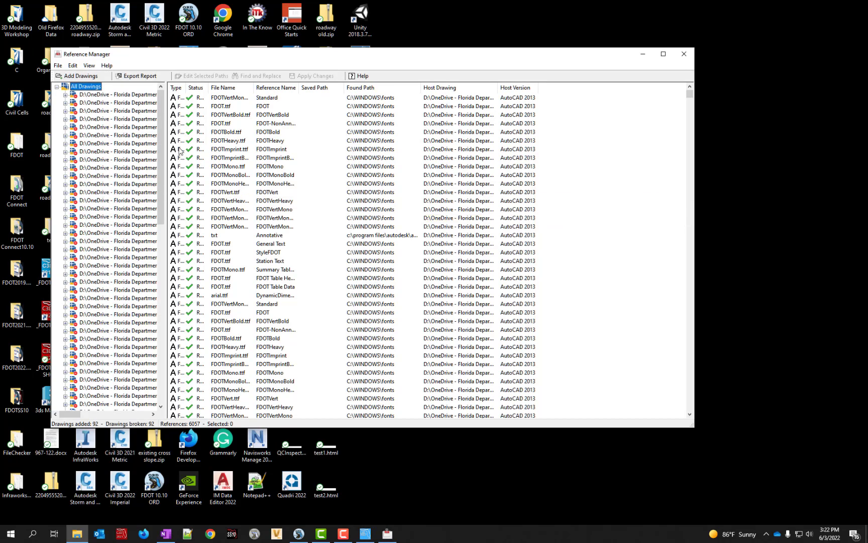
# Maximize Reference Manager and widen the drawing tree and the Type column
pyautogui.click(663, 54)
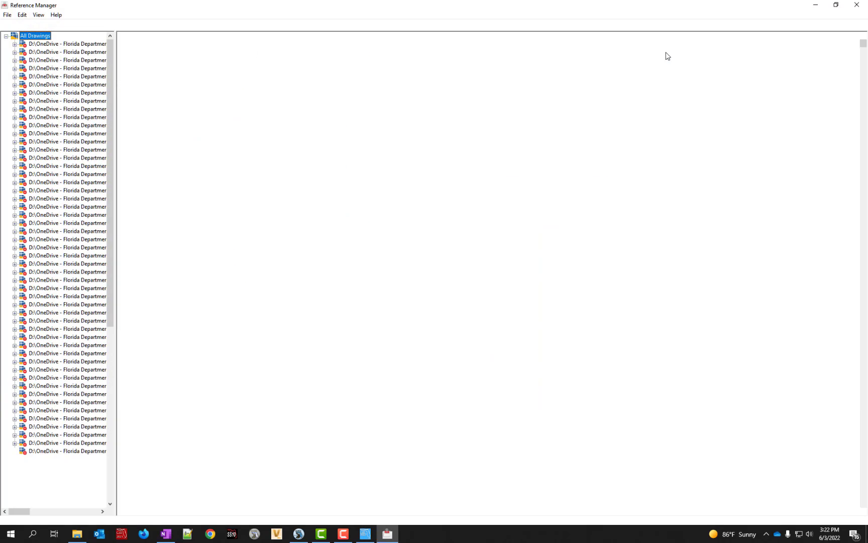
pyautogui.moveTo(114, 135); pyautogui.dragTo(116, 134)
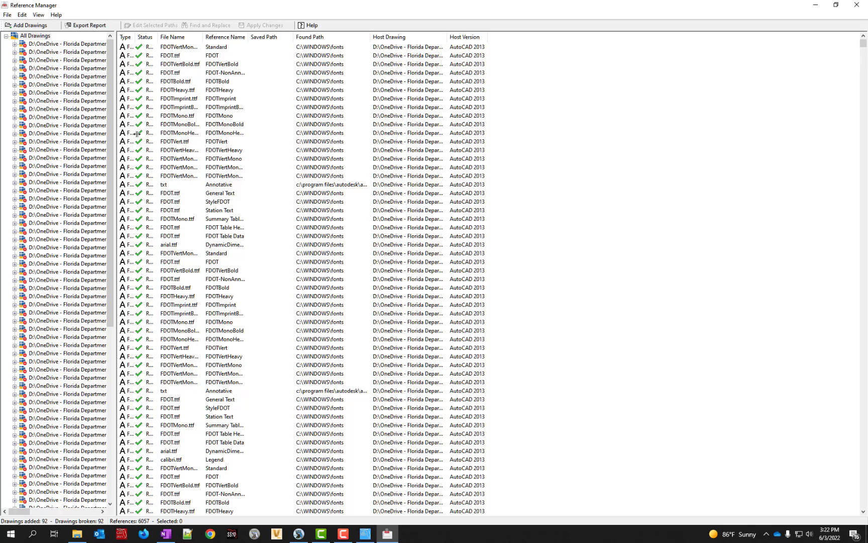
pyautogui.moveTo(245, 130); pyautogui.dragTo(303, 131)
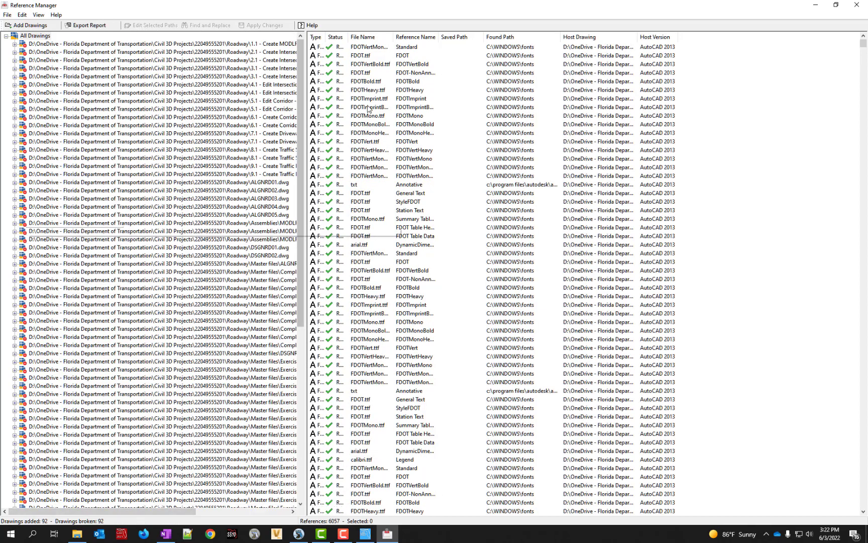
pyautogui.moveTo(325, 38); pyautogui.dragTo(378, 38)
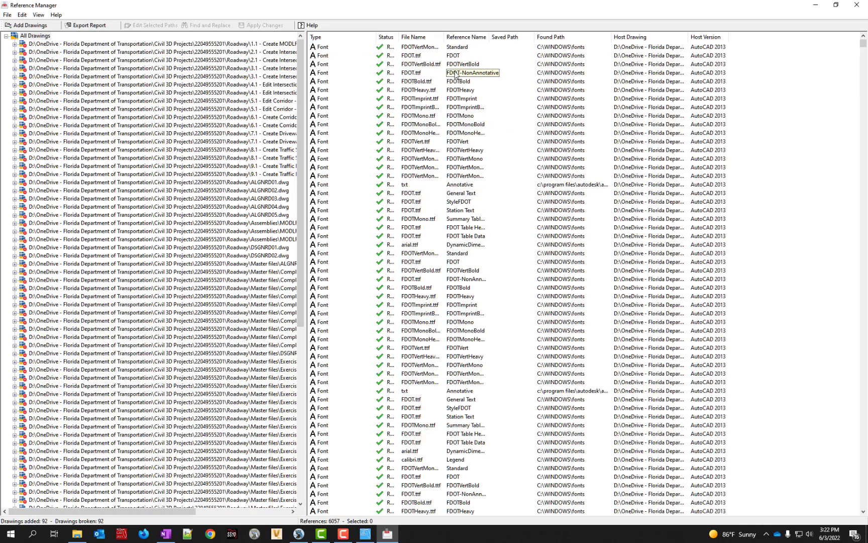
# Sort the references by Status in ascending order and widen the Status column
pyautogui.click(386, 37)
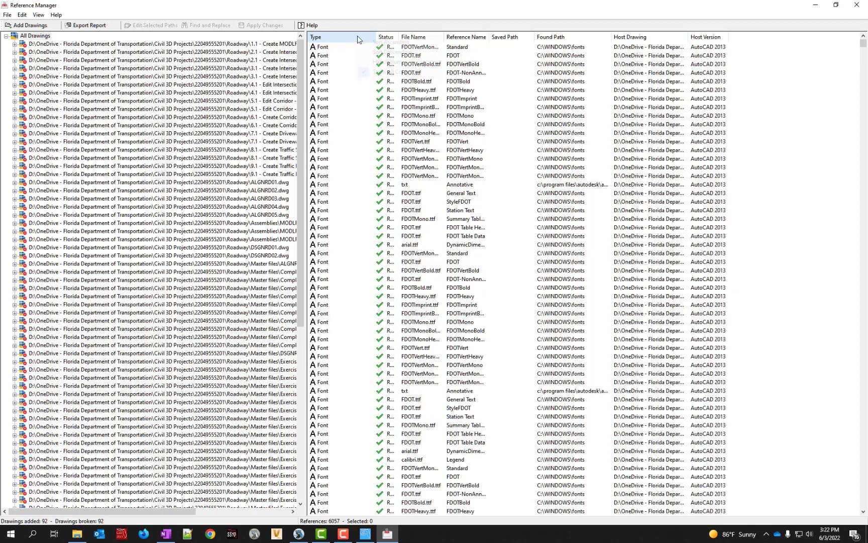
pyautogui.rightClick(358, 37)
pyautogui.click(375, 41)
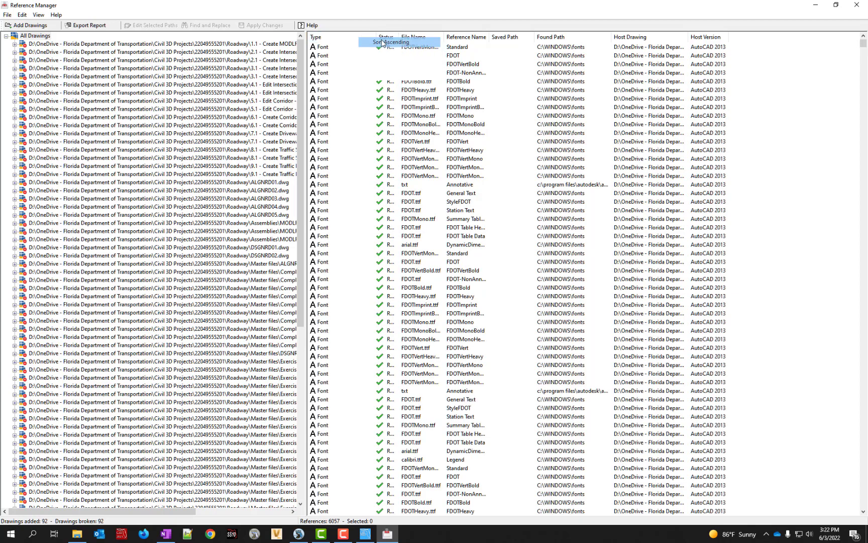
pyautogui.rightClick(387, 40)
pyautogui.click(402, 43)
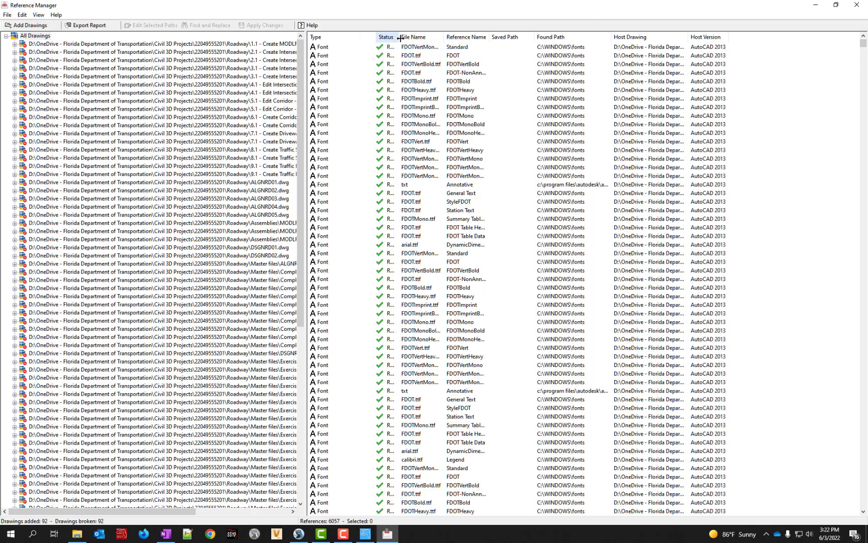
pyautogui.moveTo(399, 37); pyautogui.dragTo(456, 38)
pyautogui.moveTo(863, 43); pyautogui.dragTo(862, 515)
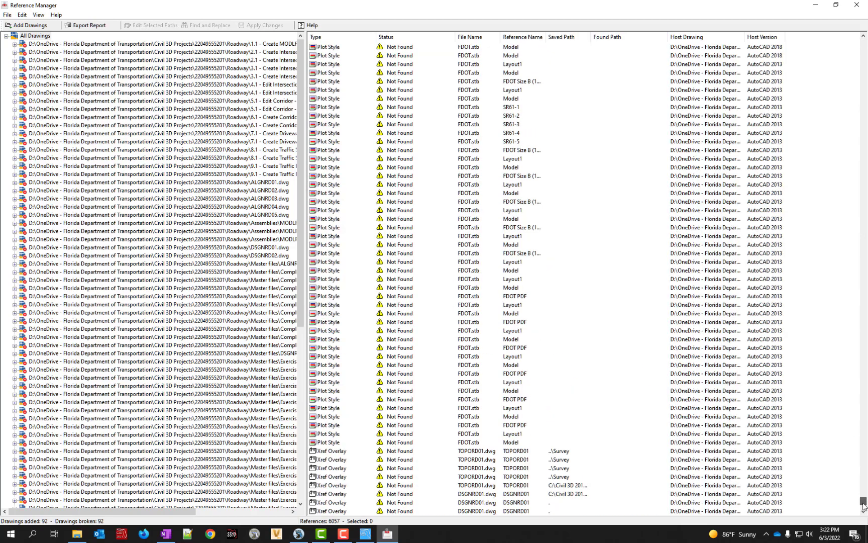
# Inspect the Not Found xref references like DSGNRD01 and TOPORD01, selecting all 27
pyautogui.click(390, 435)
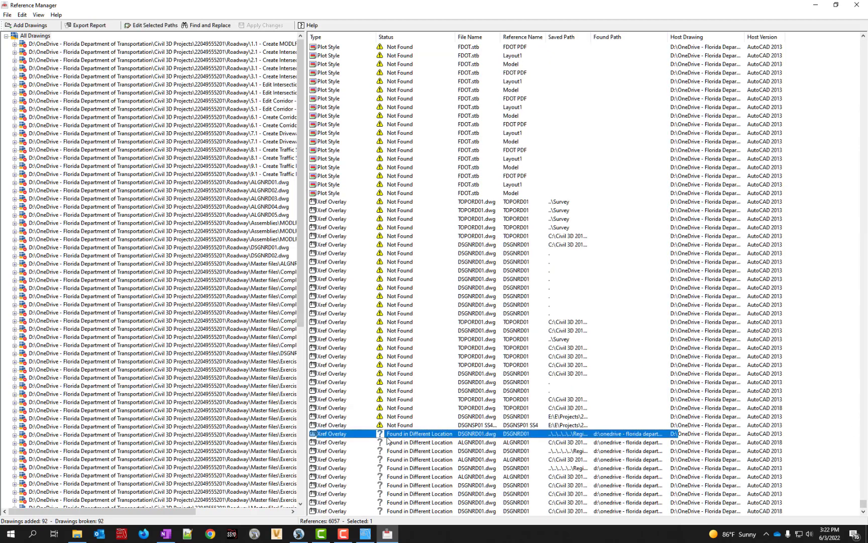
pyautogui.click(389, 425)
pyautogui.click(397, 393)
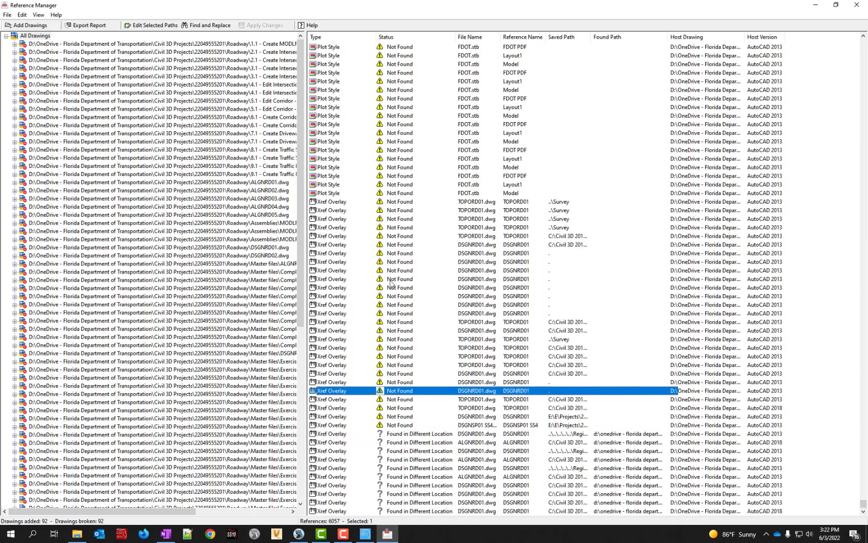
pyautogui.click(344, 228)
pyautogui.click(336, 202)
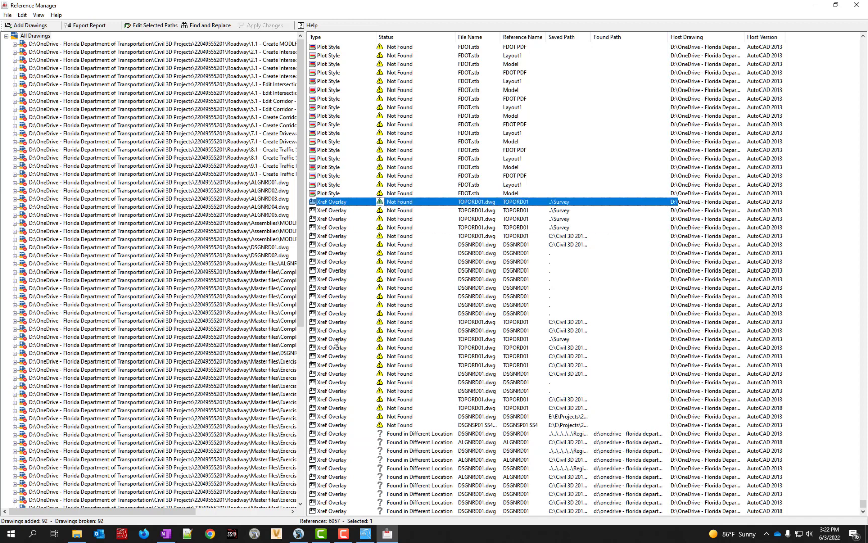
pyautogui.keyDown('shift'); pyautogui.click(333, 425); pyautogui.keyUp('shift')
pyautogui.scroll(3, 348, 407)
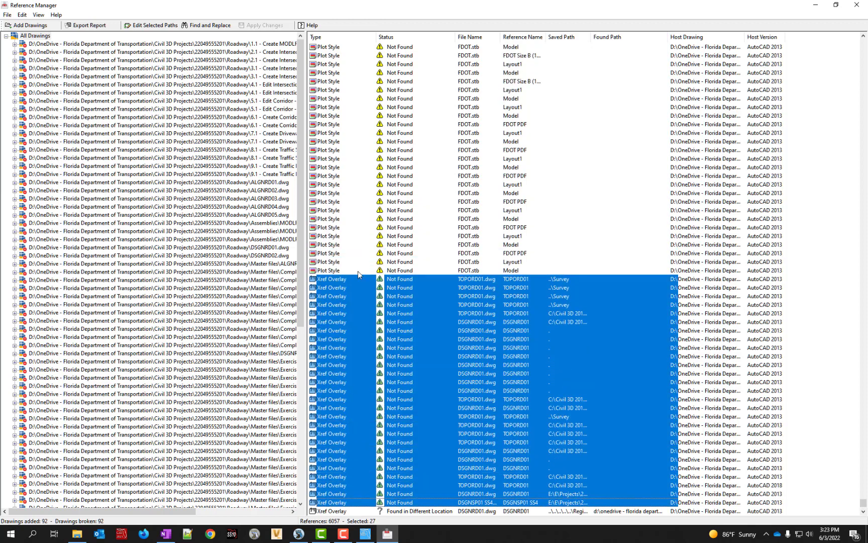
pyautogui.click(330, 271)
pyautogui.scroll(10, 361, 314)
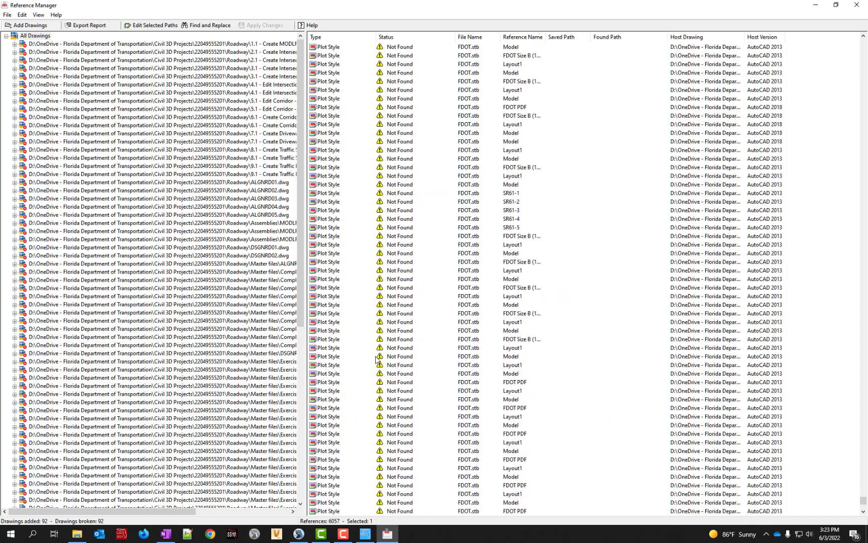
pyautogui.scroll(15, 379, 352)
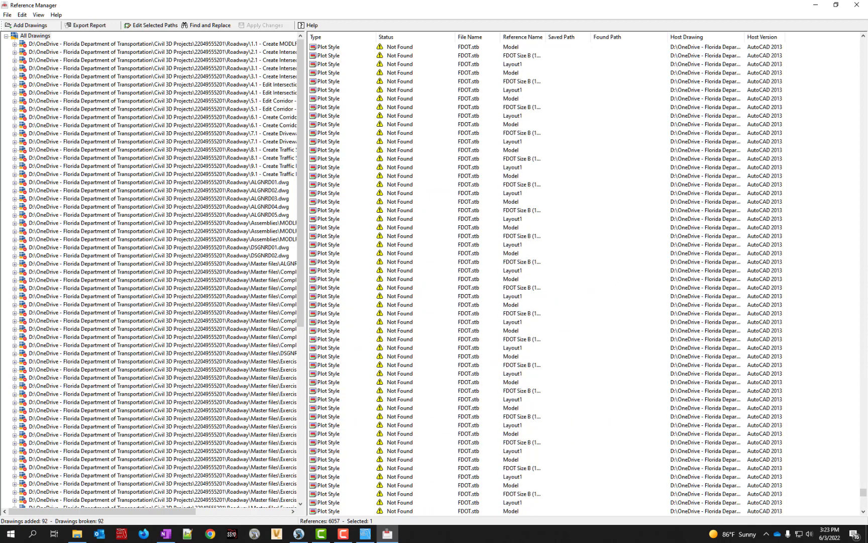
# Inspect the SR61-5 plot configuration and the Not Found image references
pyautogui.moveTo(864, 493); pyautogui.dragTo(862, 479)
pyautogui.click(358, 401)
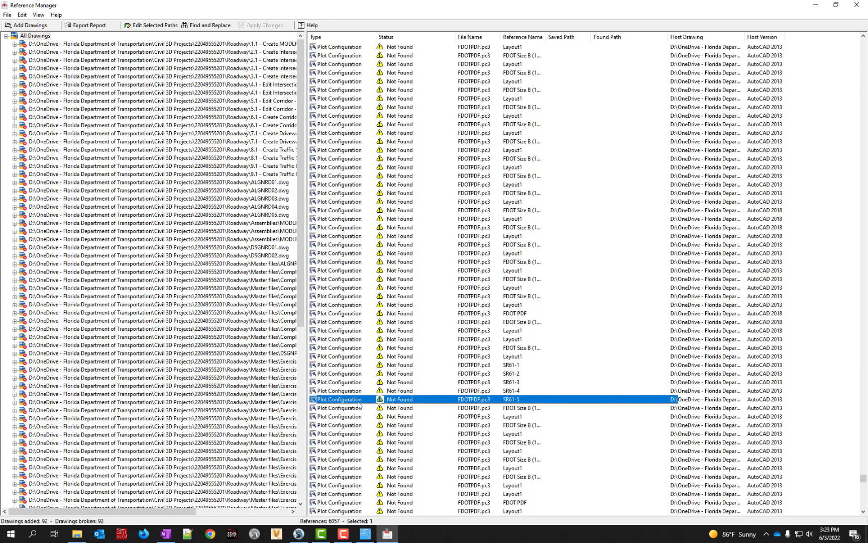
pyautogui.moveTo(864, 480); pyautogui.dragTo(861, 465)
pyautogui.click(388, 416)
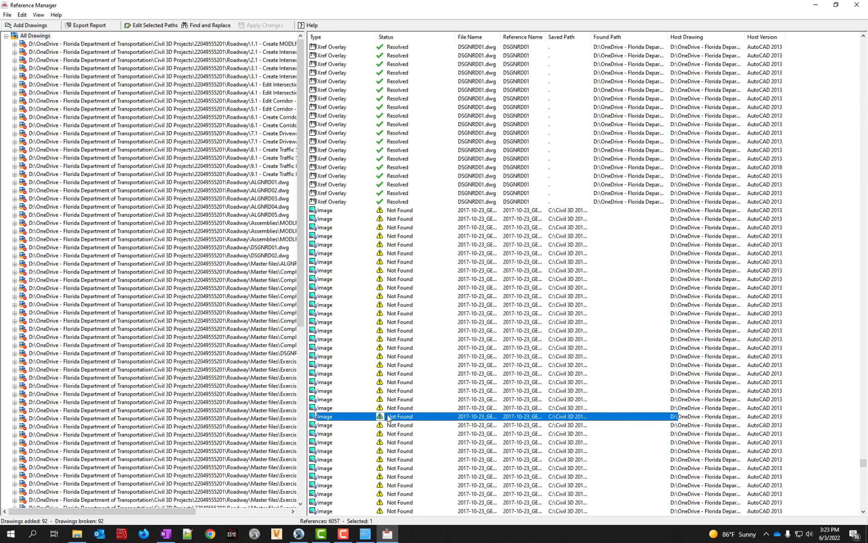
pyautogui.click(399, 401)
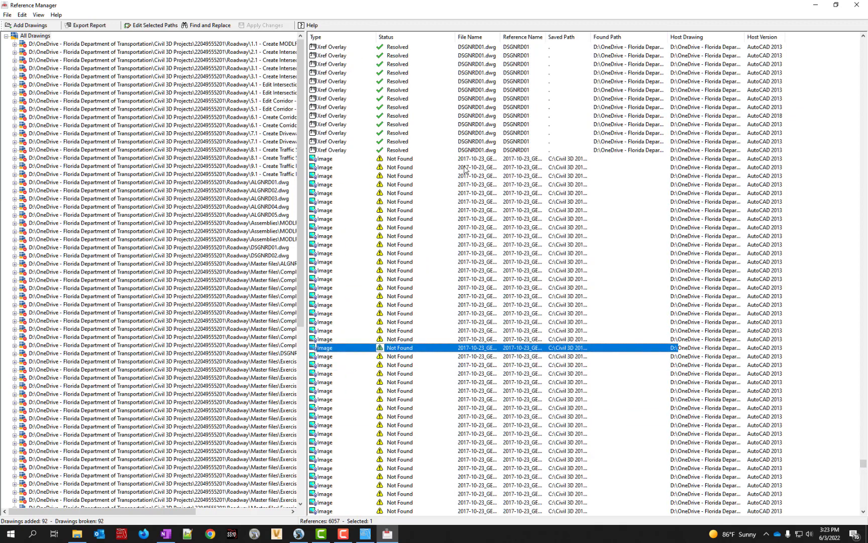
# Widen the File Name and Saved Path columns to show full names and paths
pyautogui.moveTo(501, 36); pyautogui.dragTo(535, 37)
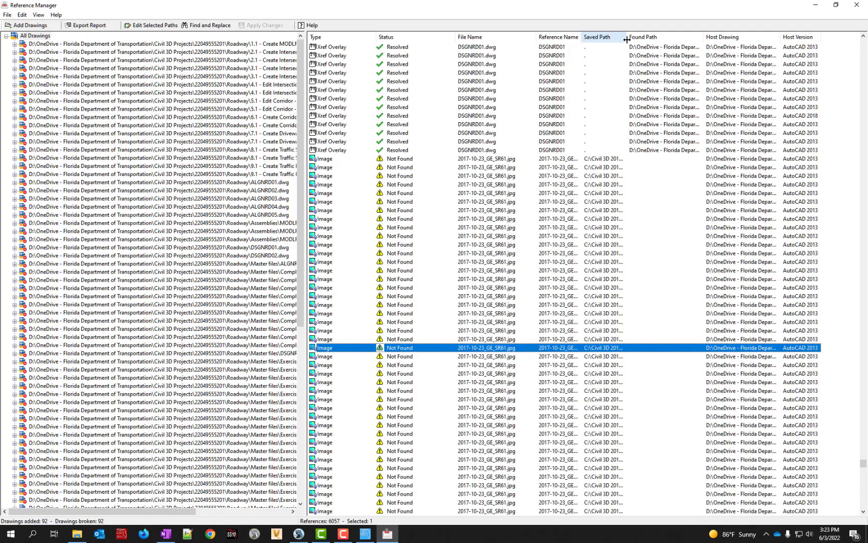
pyautogui.moveTo(626, 36); pyautogui.dragTo(703, 37)
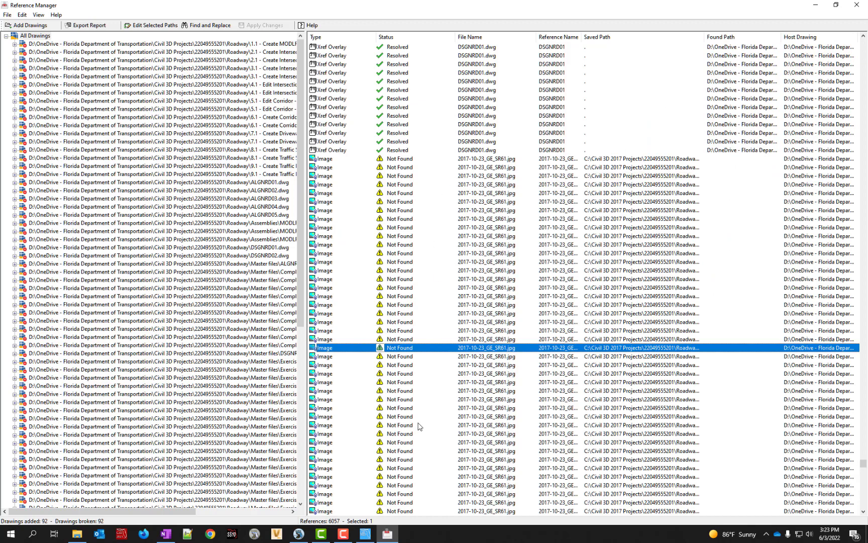
pyautogui.scroll(15, 420, 426)
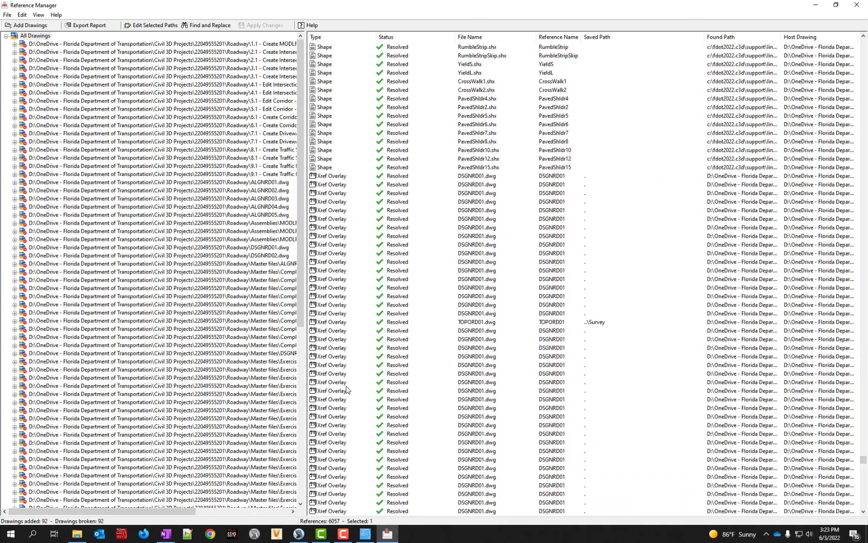
pyautogui.scroll(-15, 347, 389)
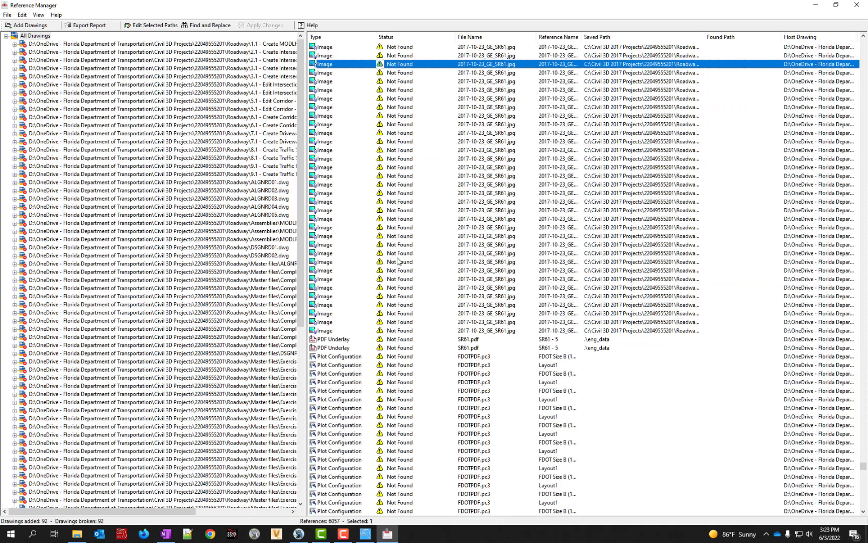
# List All Drawings' references grouped by reference type
pyautogui.click(24, 36)
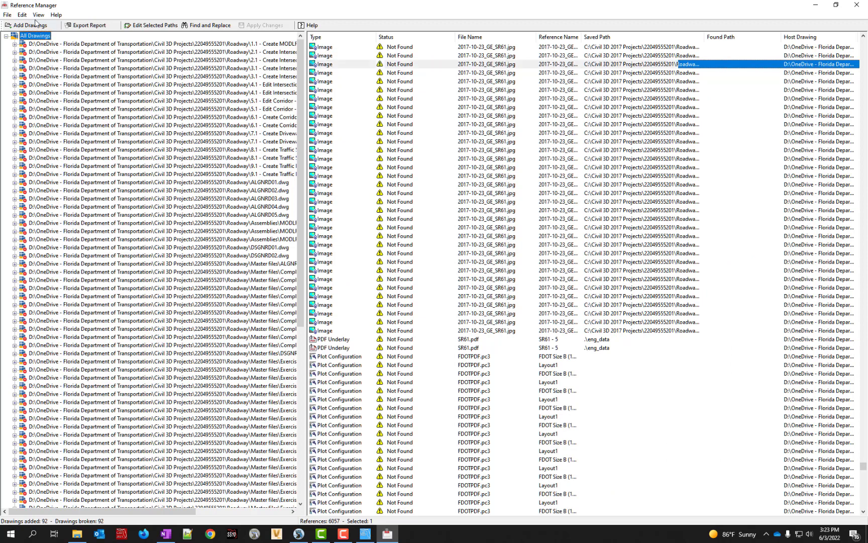
pyautogui.click(39, 15)
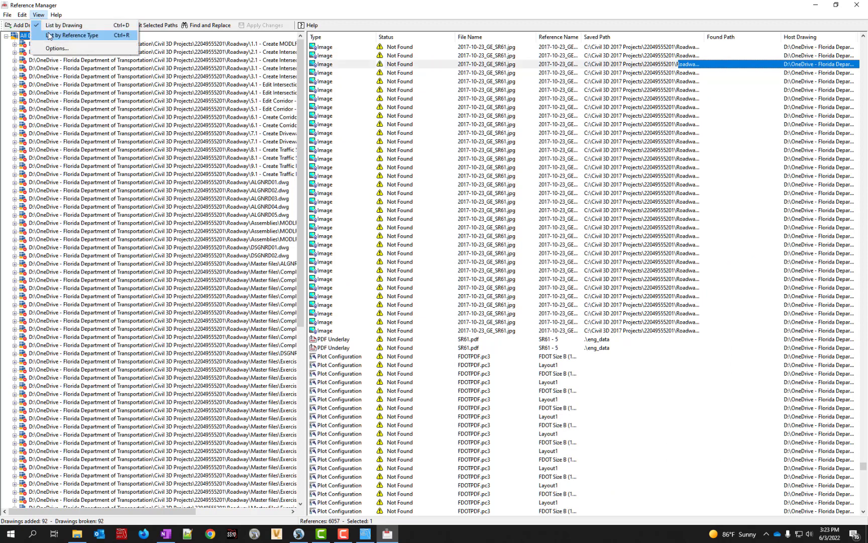
pyautogui.click(49, 35)
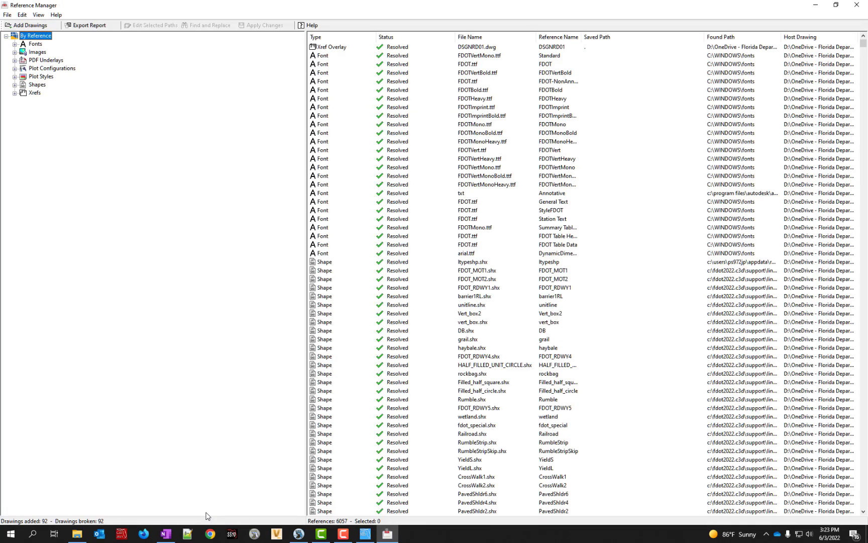
# Peek at fonts, images and PDF underlays, then expand plot configurations, plot styles, shapes and xrefs
pyautogui.click(14, 44)
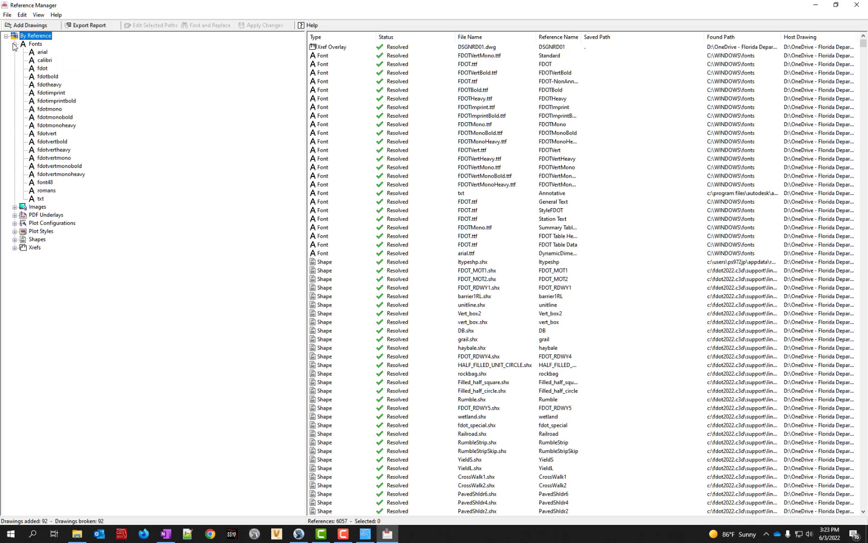
pyautogui.click(15, 44)
pyautogui.click(15, 52)
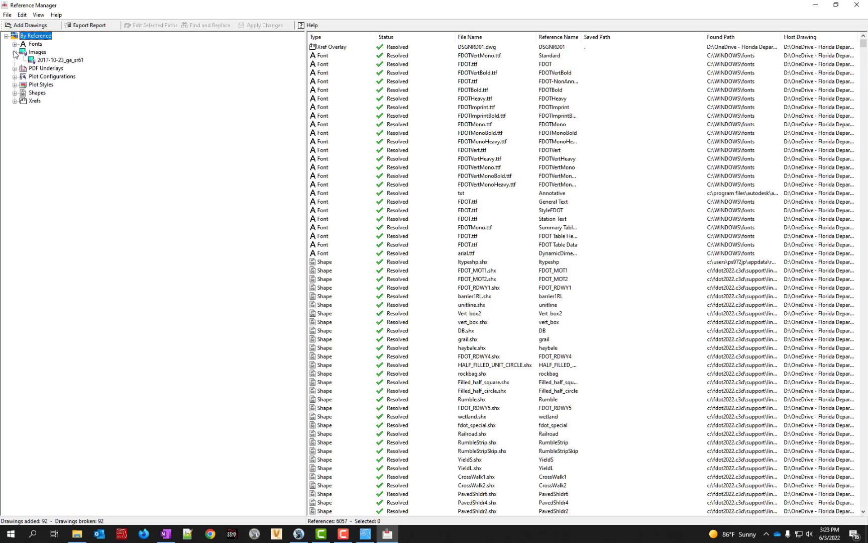
pyautogui.click(14, 52)
pyautogui.click(14, 60)
pyautogui.click(14, 61)
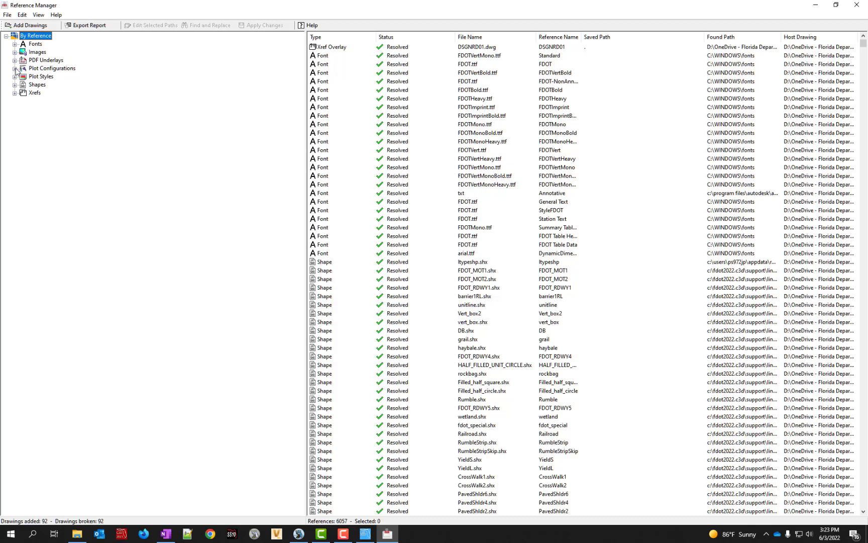
pyautogui.click(15, 68)
pyautogui.click(15, 85)
pyautogui.click(14, 101)
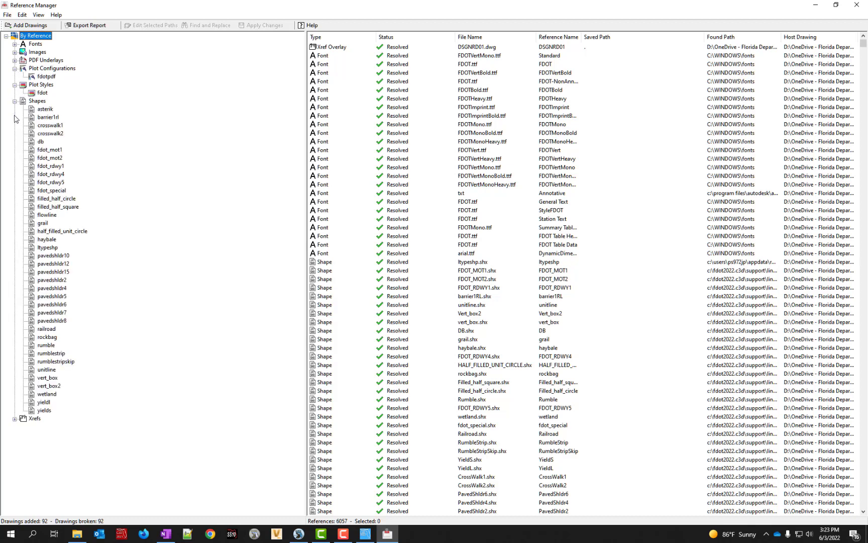
pyautogui.click(15, 419)
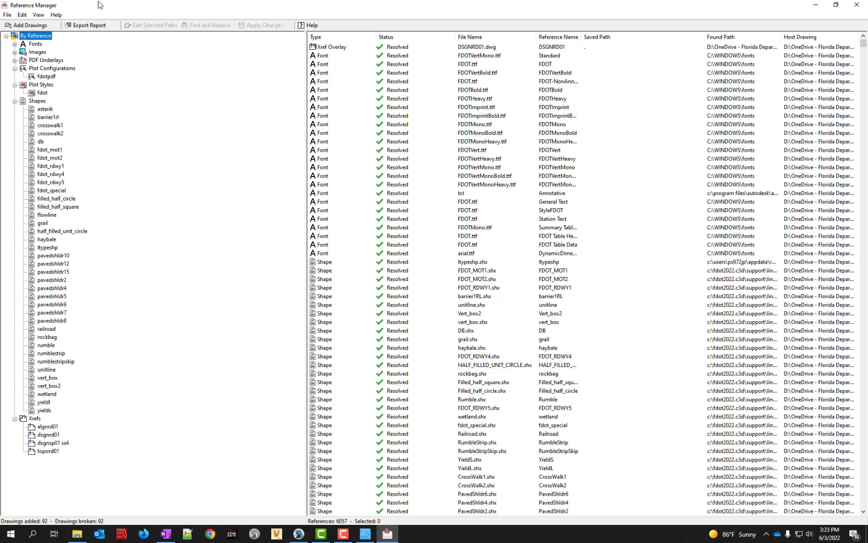
pyautogui.click(27, 10)
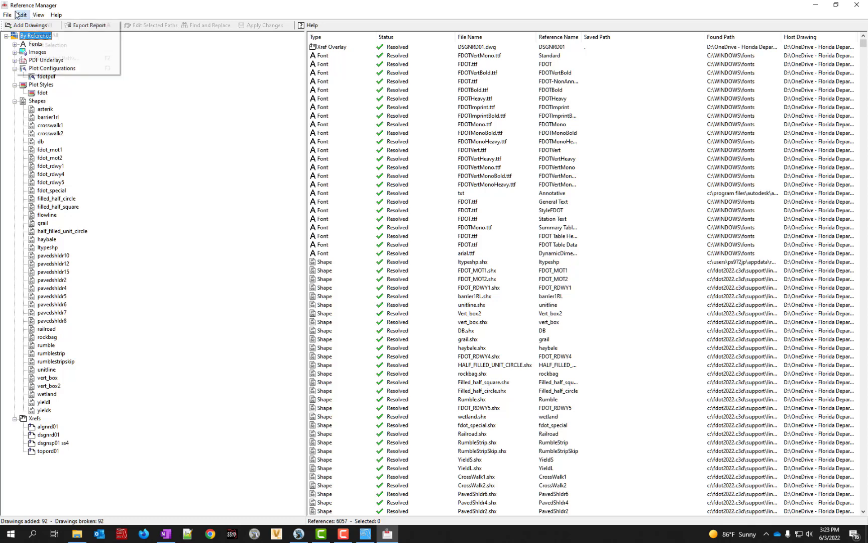
# Set up the report export as CSV named ReferenceReport in the _Meta_Info folder
pyautogui.click(73, 13)
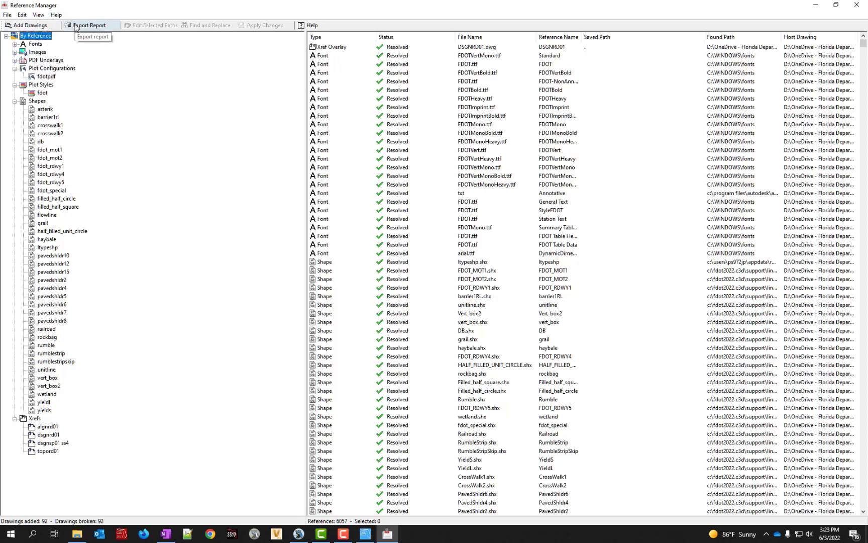
pyautogui.click(79, 28)
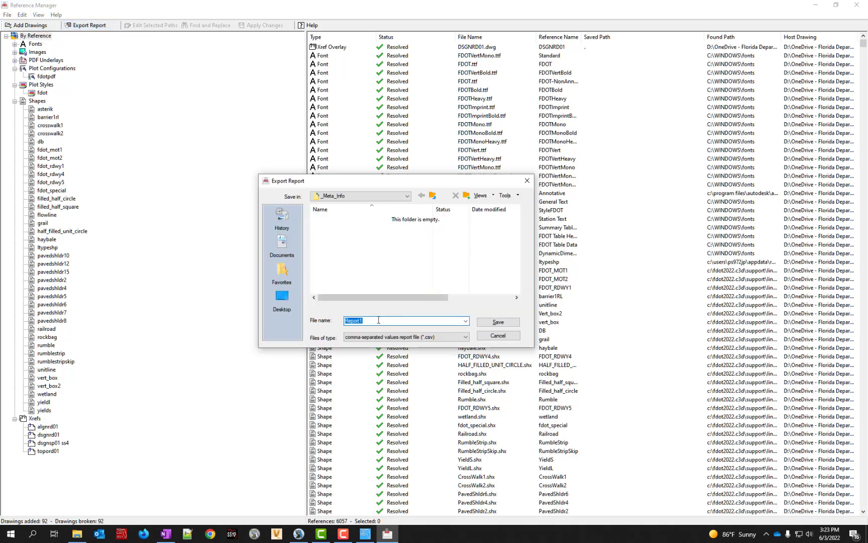
pyautogui.click(440, 340)
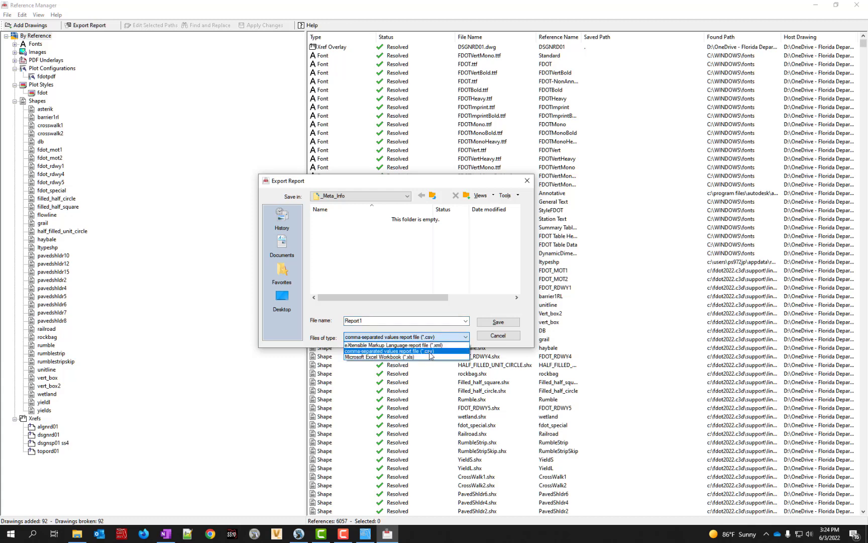
pyautogui.click(430, 351)
pyautogui.doubleClick(367, 320)
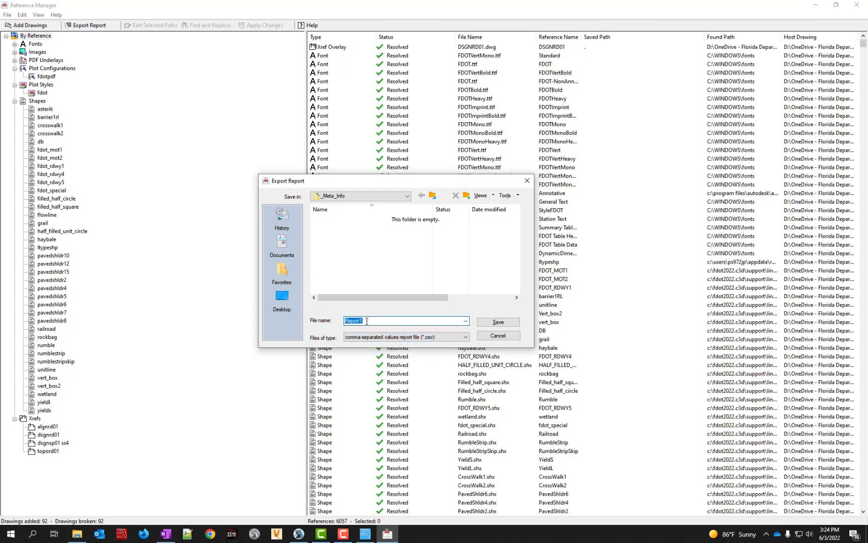
pyautogui.write('Reference')
pyautogui.click(350, 196)
pyautogui.scroll(2, 363, 239)
pyautogui.scroll(1, 364, 240)
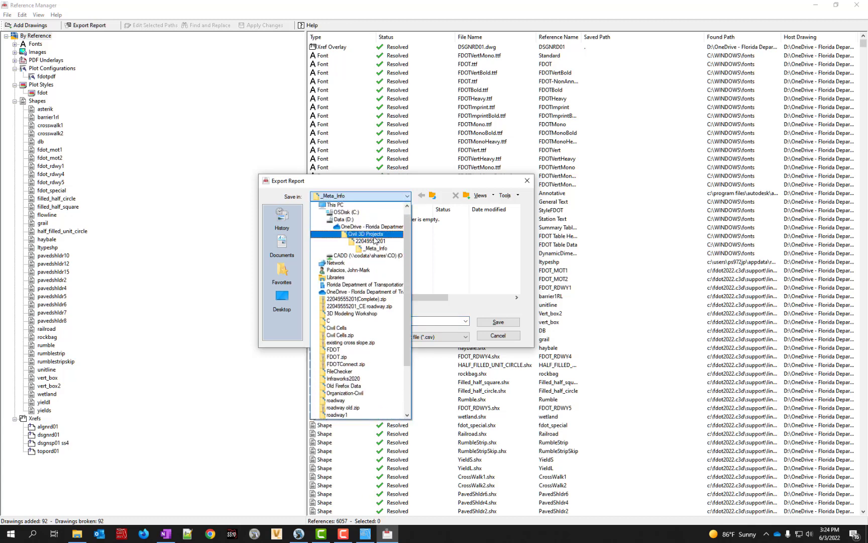
pyautogui.click(373, 252)
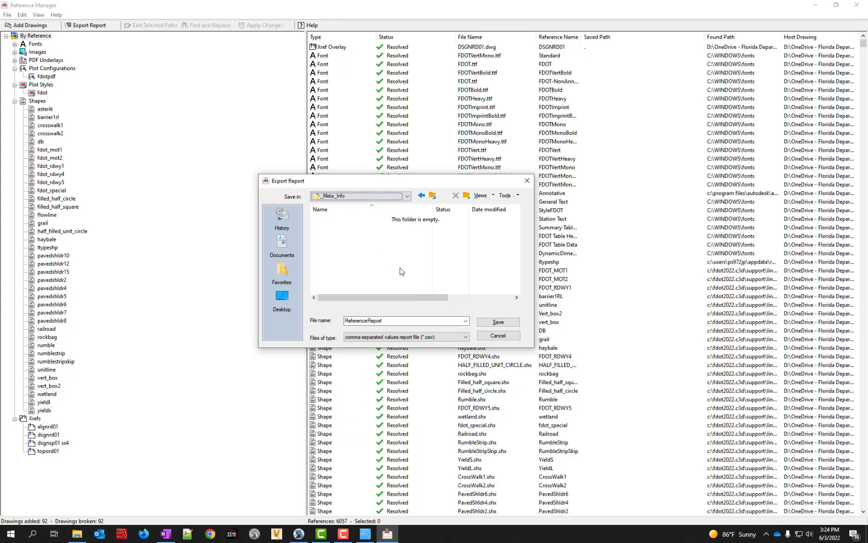
# Save the CSV export and open ReferenceReport.csv from _Meta_Info in Excel
pyautogui.click(492, 324)
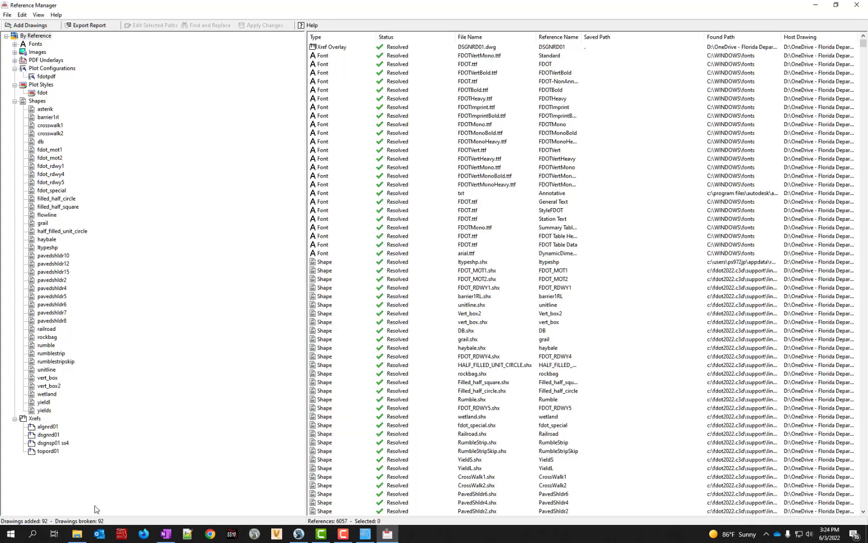
pyautogui.click(79, 533)
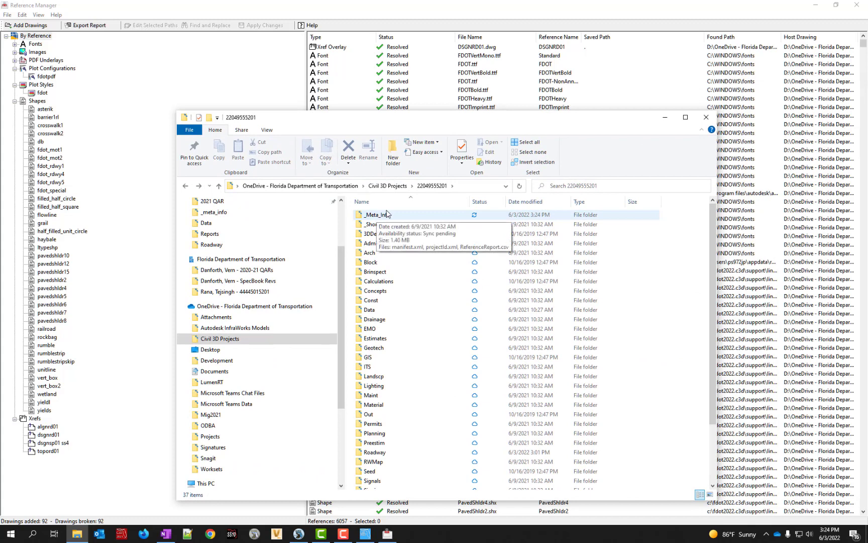
pyautogui.doubleClick(376, 215)
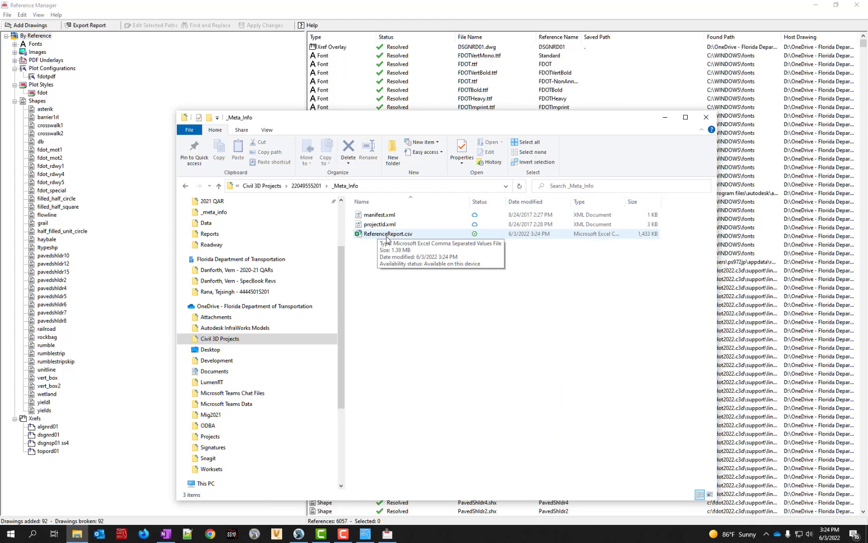
pyautogui.doubleClick(387, 234)
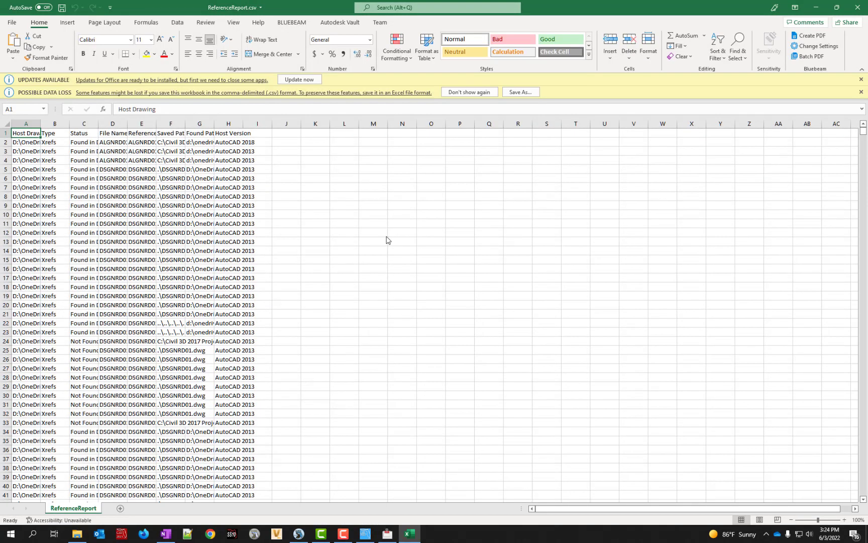
# Autofit column A, narrow Host Drawing, and widen the Status, File Name and Reference Name columns
pyautogui.doubleClick(43, 122)
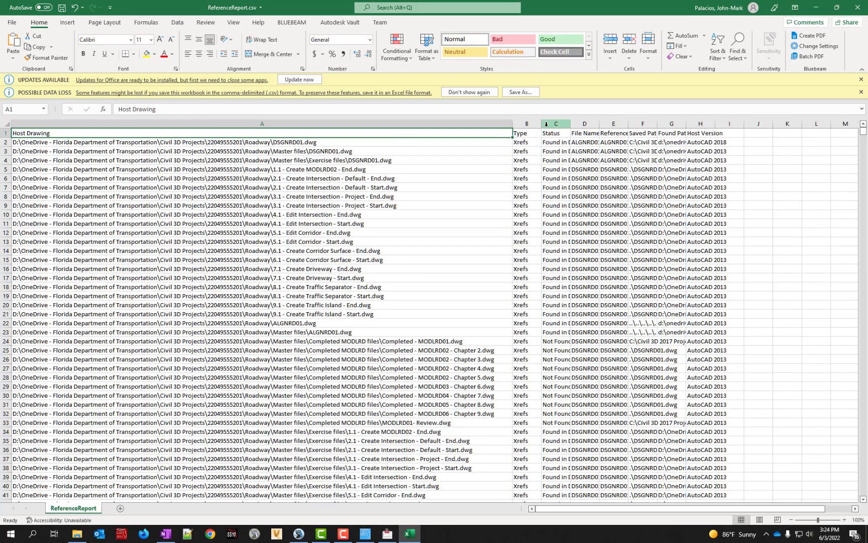
pyautogui.moveTo(519, 123); pyautogui.dragTo(275, 124)
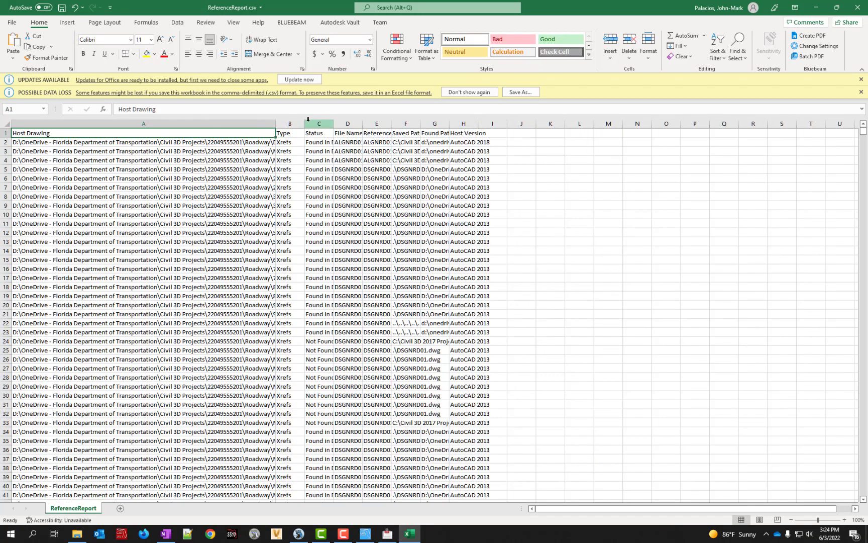
pyautogui.moveTo(333, 122); pyautogui.dragTo(522, 124)
pyautogui.moveTo(581, 123); pyautogui.dragTo(647, 124)
pyautogui.moveTo(552, 124); pyautogui.dragTo(604, 123)
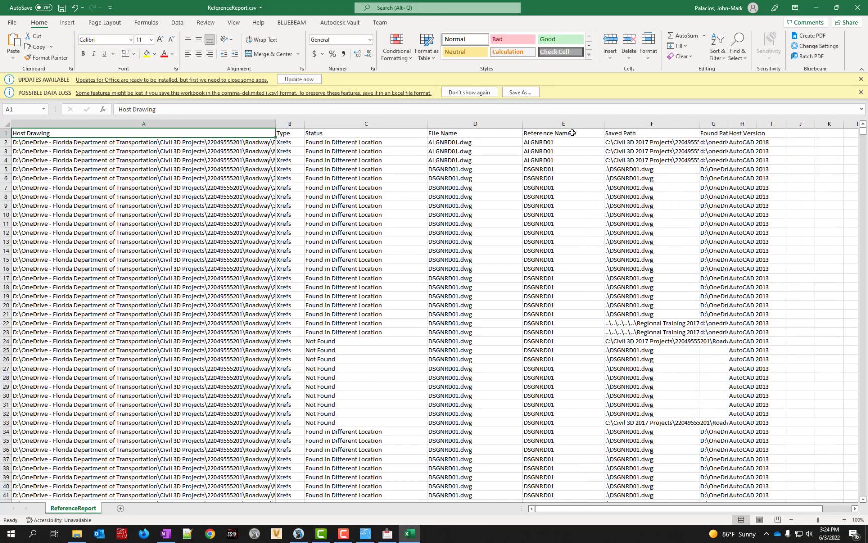
# Select the entire data range from cell A1 with Ctrl+Shift+End
pyautogui.click(314, 342)
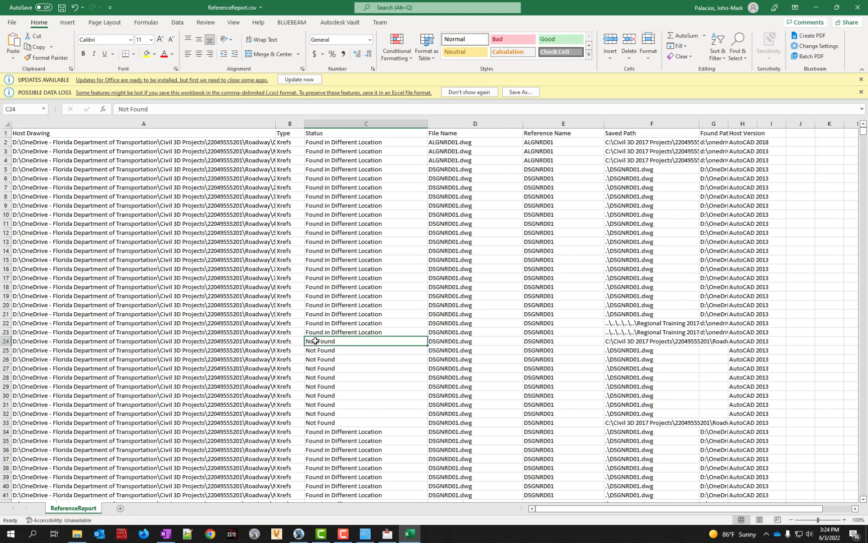
pyautogui.click(341, 133)
pyautogui.click(22, 129)
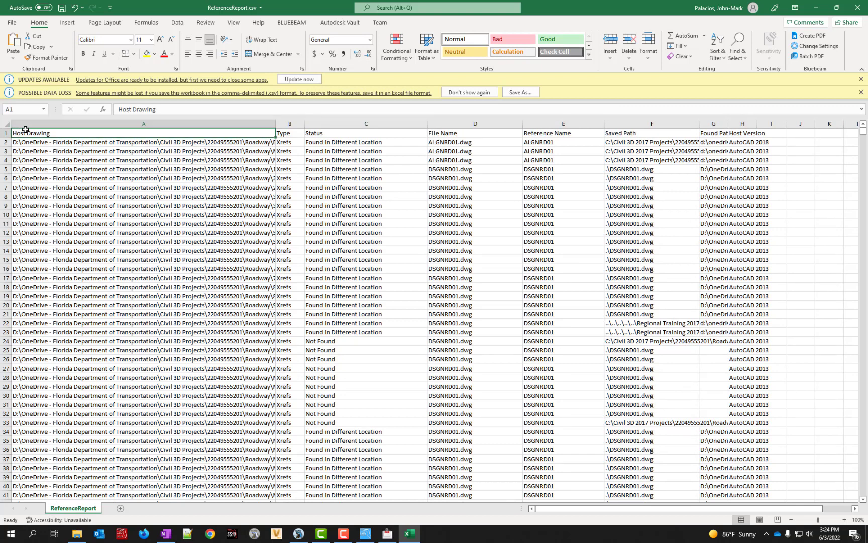
pyautogui.hotkey('ctrl', 'shift', 'End')
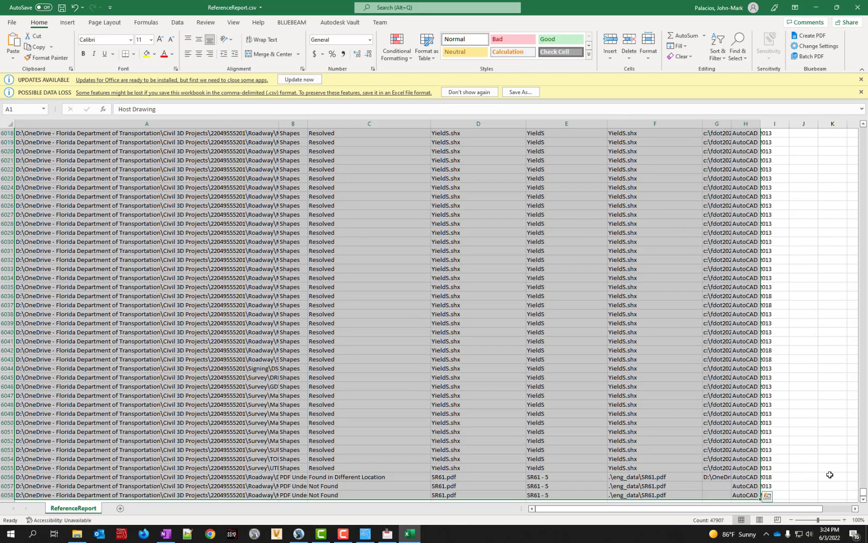
# Format the data as a light blue table with the first row as headers
pyautogui.click(426, 43)
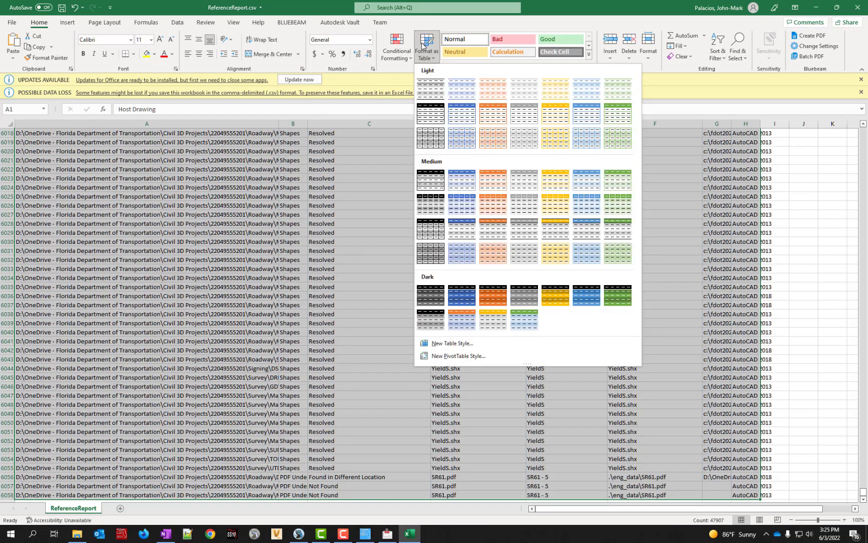
pyautogui.click(463, 120)
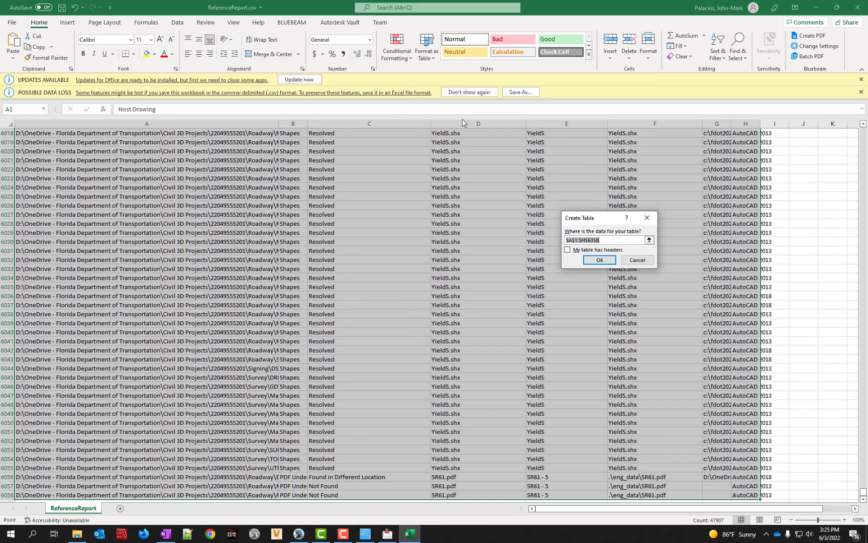
pyautogui.click(568, 250)
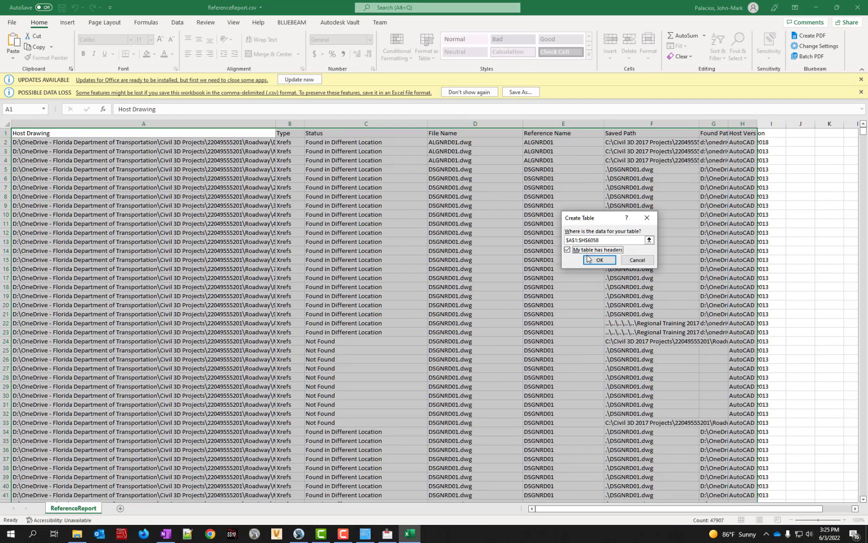
pyautogui.click(599, 260)
pyautogui.click(327, 178)
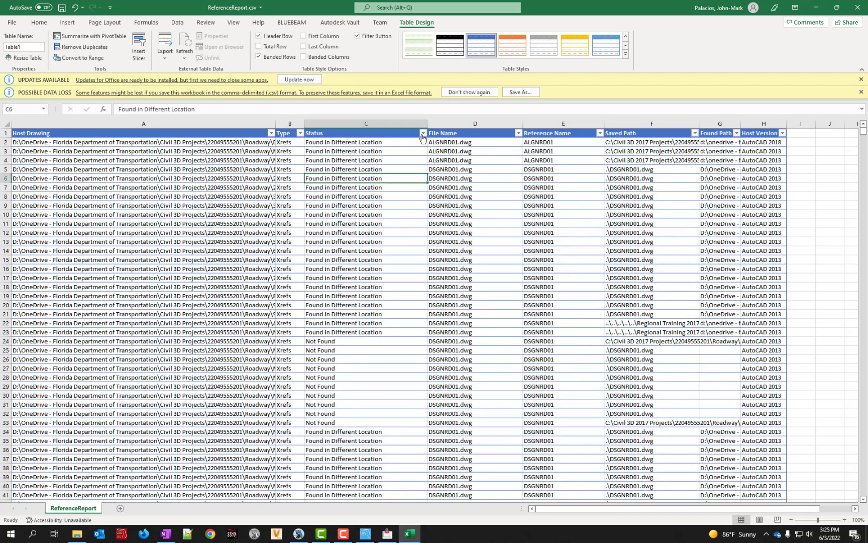
# Filter the Status column to show only Not Found rows
pyautogui.click(423, 134)
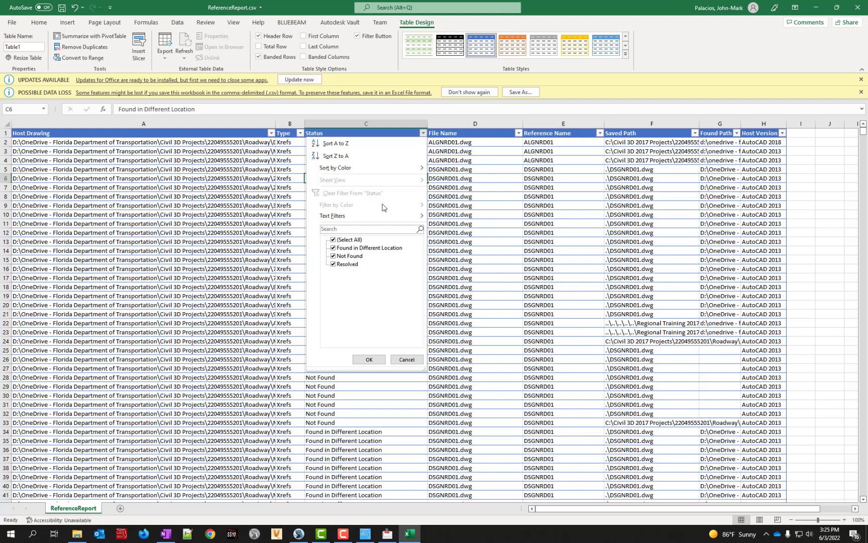
pyautogui.click(334, 240)
pyautogui.click(333, 257)
pyautogui.click(368, 359)
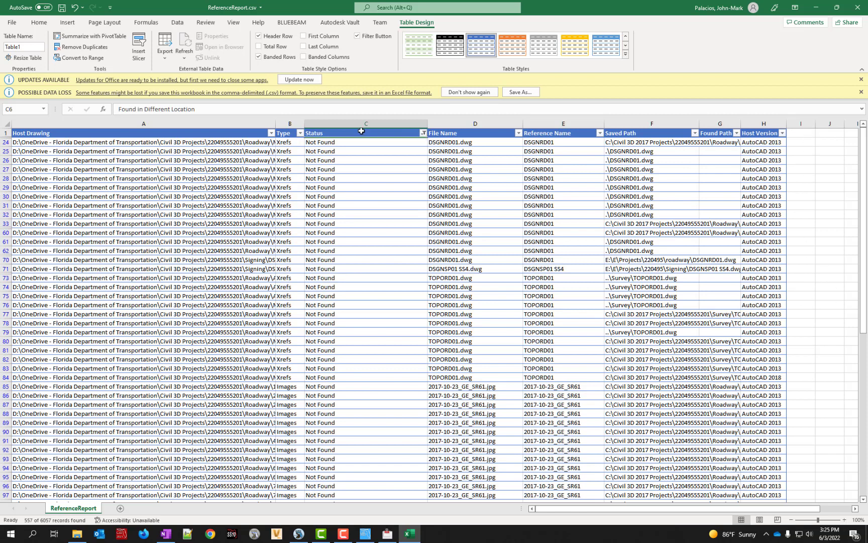
# Add Found in Different Location and Resolved back into the Status filter
pyautogui.click(422, 133)
pyautogui.click(333, 248)
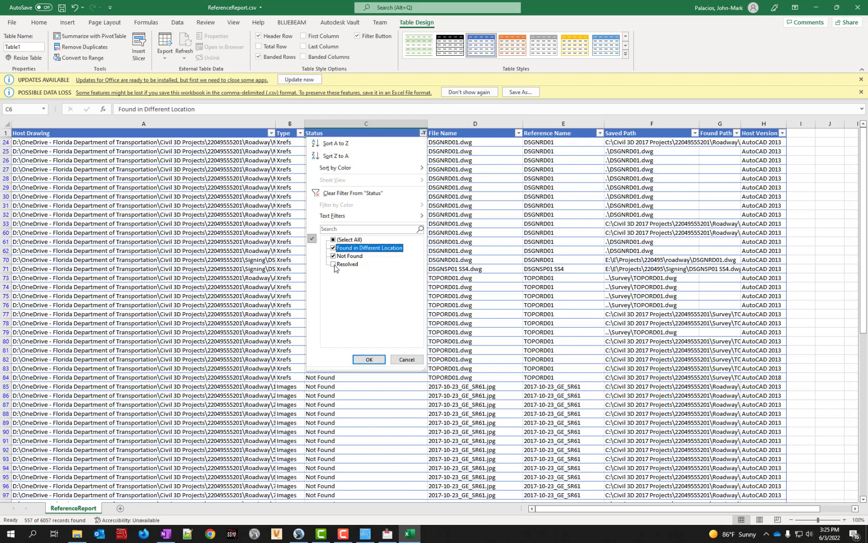
pyautogui.click(333, 264)
pyautogui.click(361, 359)
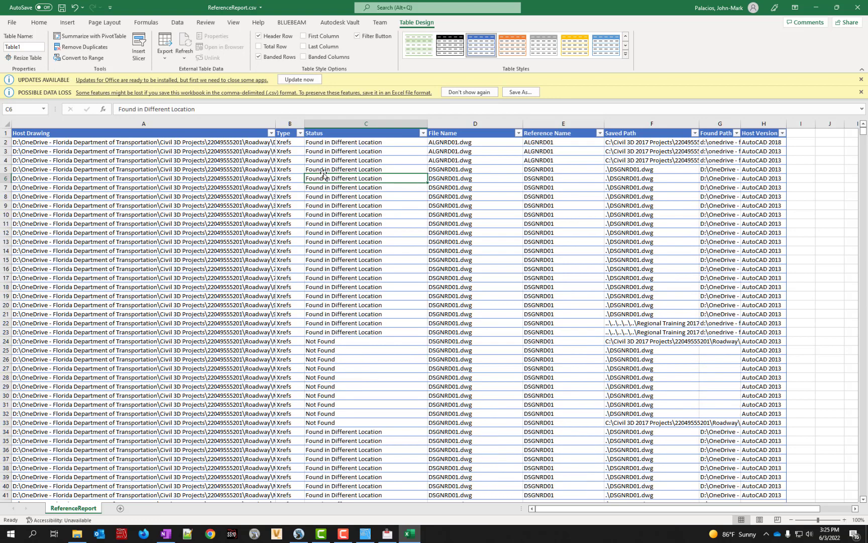
pyautogui.click(327, 161)
pyautogui.click(39, 24)
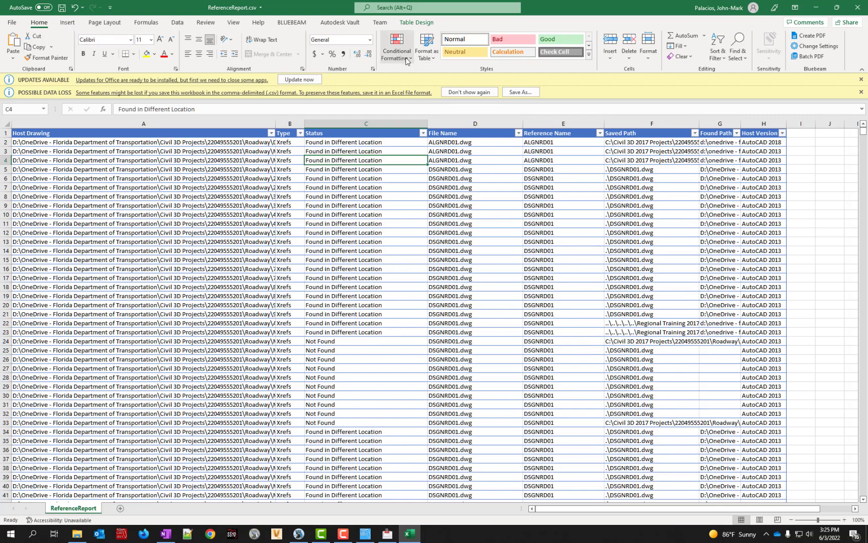
# Add an Equal To rule highlighting 'Not Found' cells with Light Red Fill and Dark Red Text
pyautogui.hotkey('ctrl', 'a')
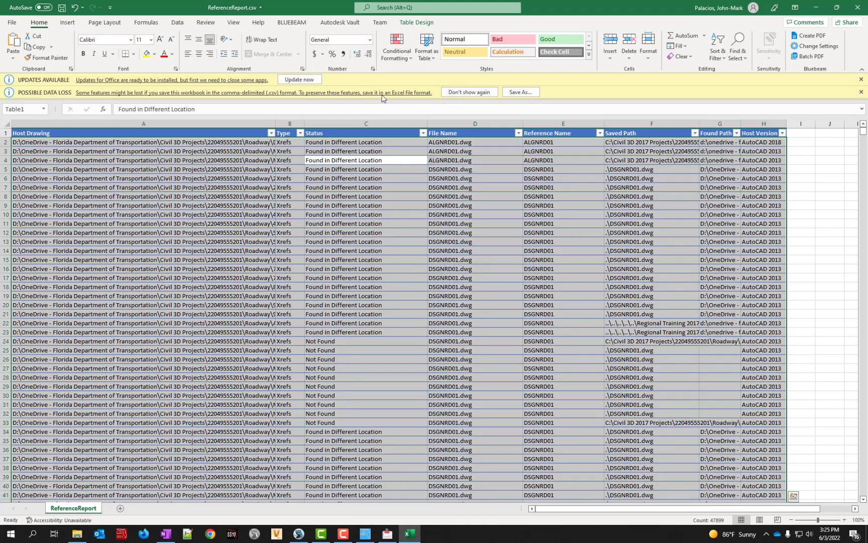
pyautogui.click(407, 62)
pyautogui.moveTo(417, 77)
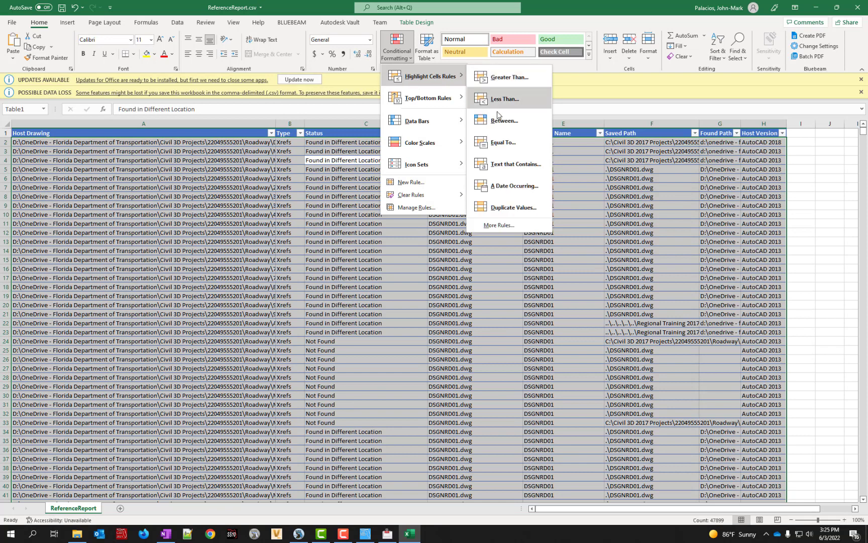
pyautogui.click(517, 145)
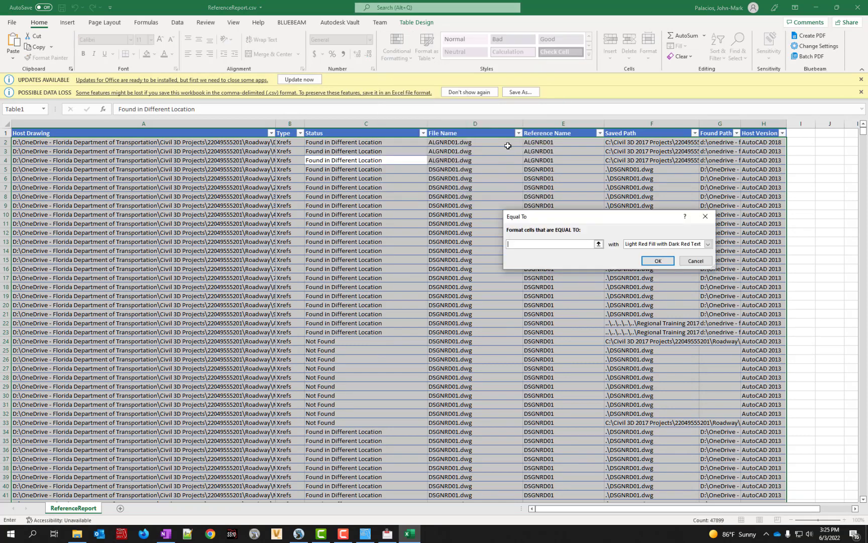
pyautogui.click(555, 245)
pyautogui.write('Not Found')
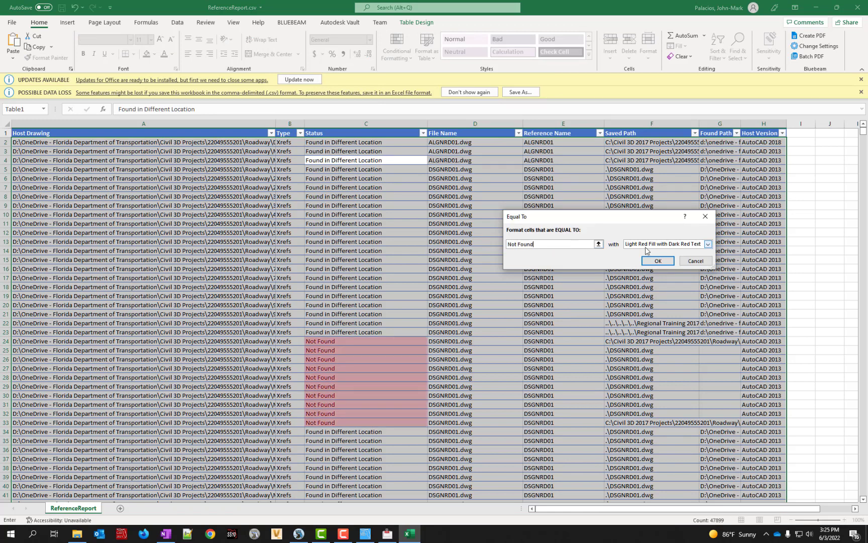
pyautogui.click(708, 245)
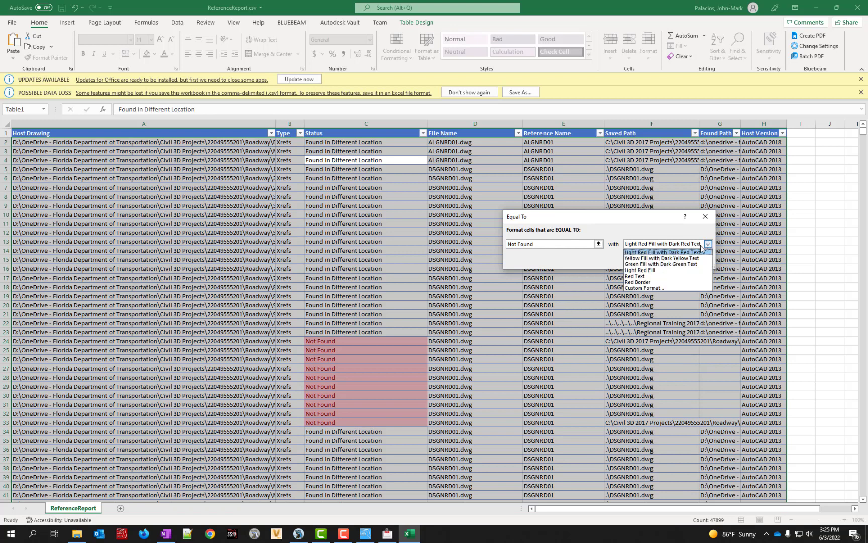
pyautogui.click(650, 270)
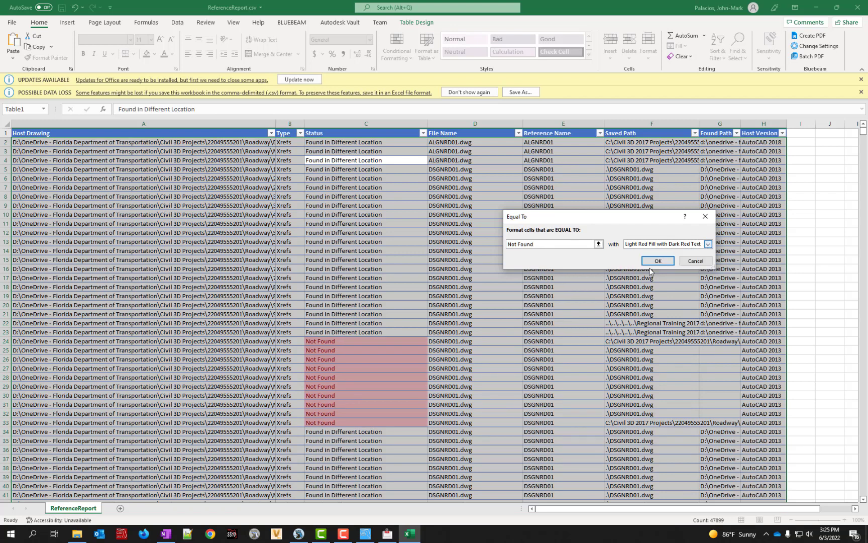
pyautogui.click(656, 262)
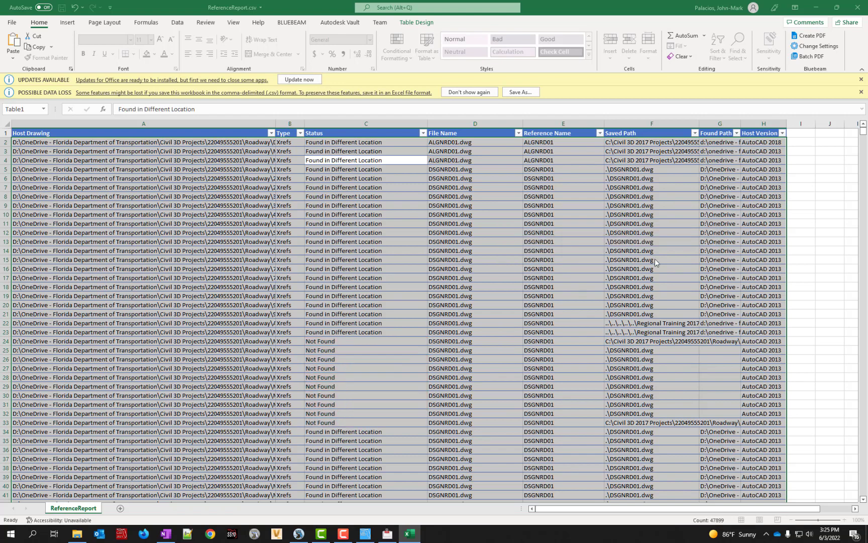
# Check the highlighted Not Found cell C24 and scroll down the table
pyautogui.click(347, 305)
pyautogui.click(348, 345)
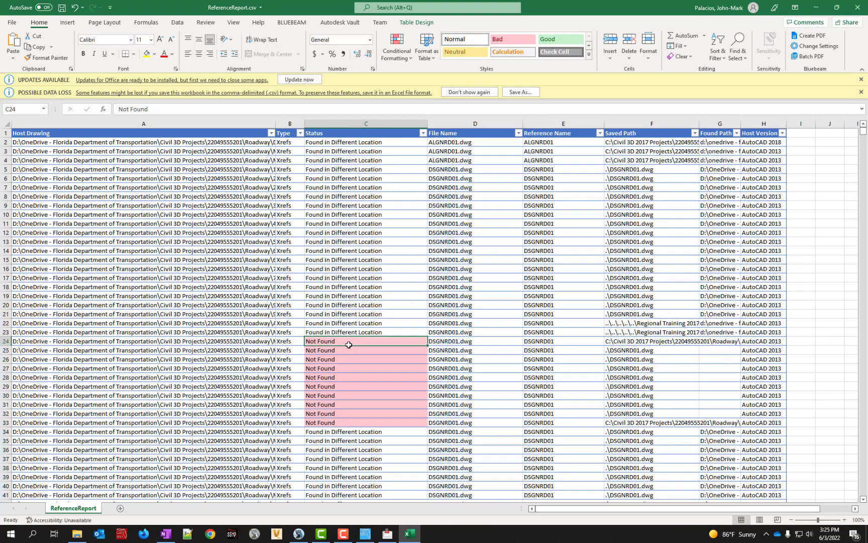
pyautogui.scroll(-4, 365, 335)
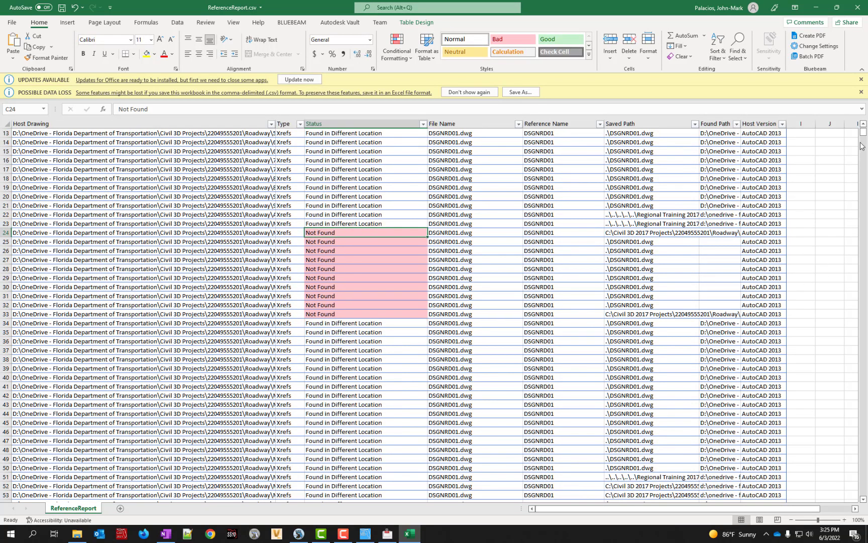
pyautogui.moveTo(862, 133)
pyautogui.mouseDown()
pyautogui.moveTo(846, 411)
pyautogui.moveTo(861, 129)
pyautogui.mouseUp()
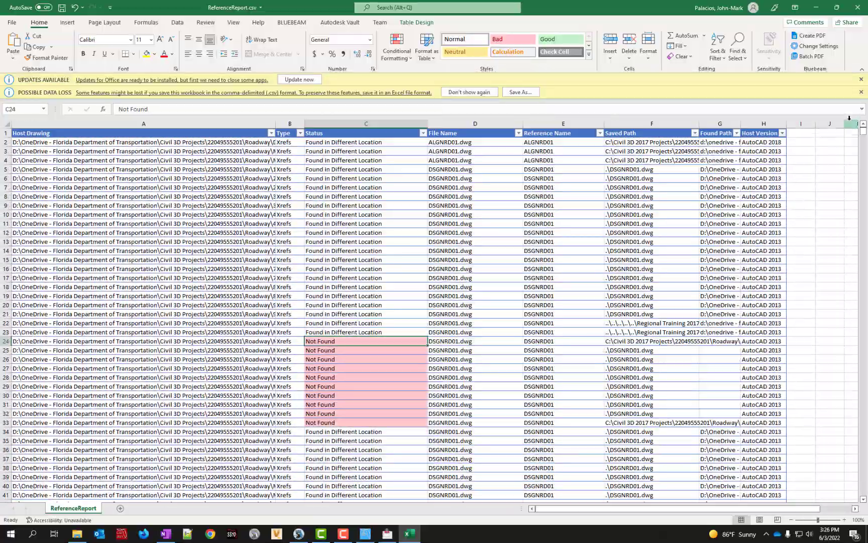
# Filter the Type column to only Images and Xrefs, then scroll through the 138 results
pyautogui.click(518, 134)
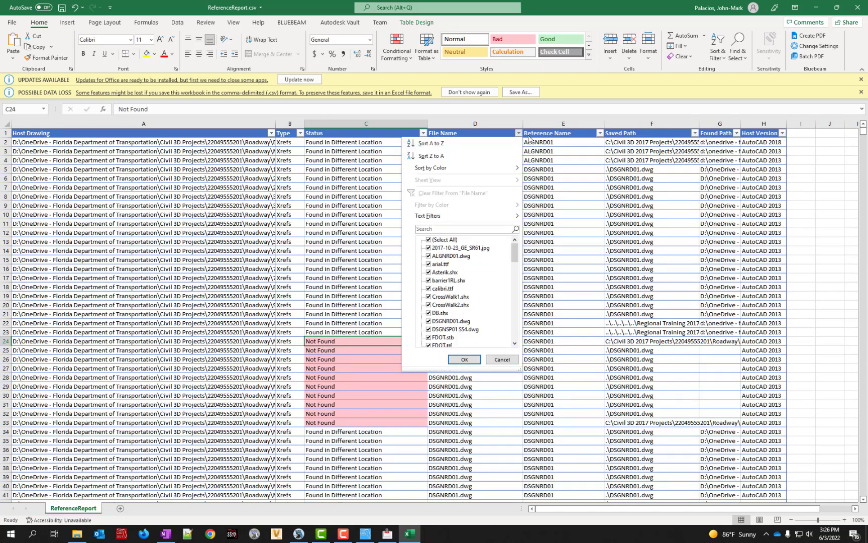
pyautogui.click(299, 134)
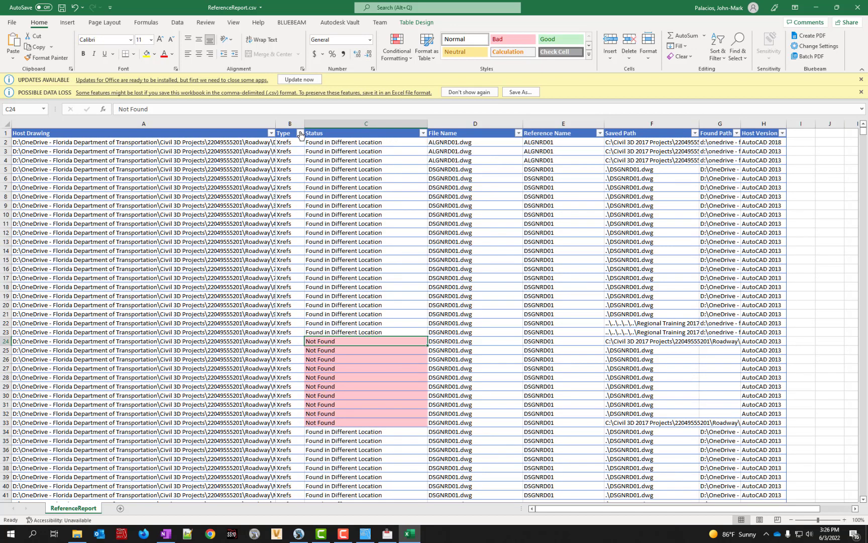
pyautogui.click(299, 133)
pyautogui.click(210, 240)
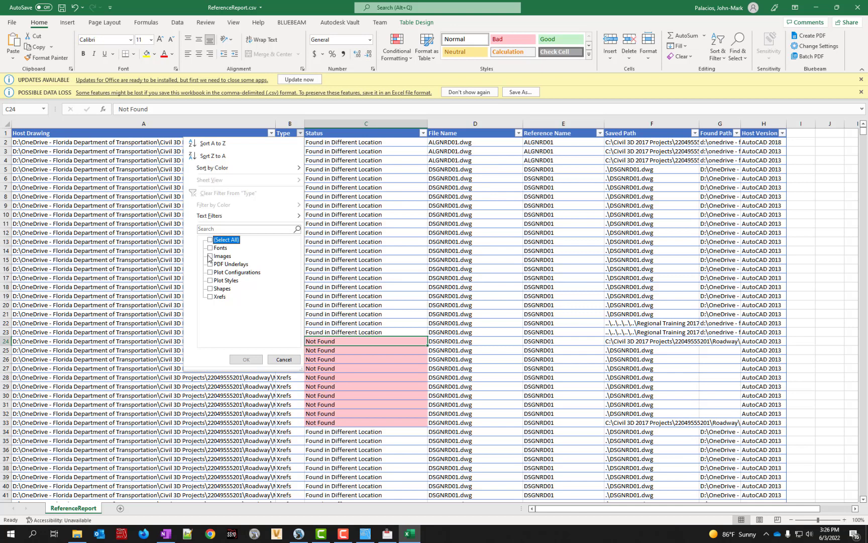
pyautogui.click(210, 256)
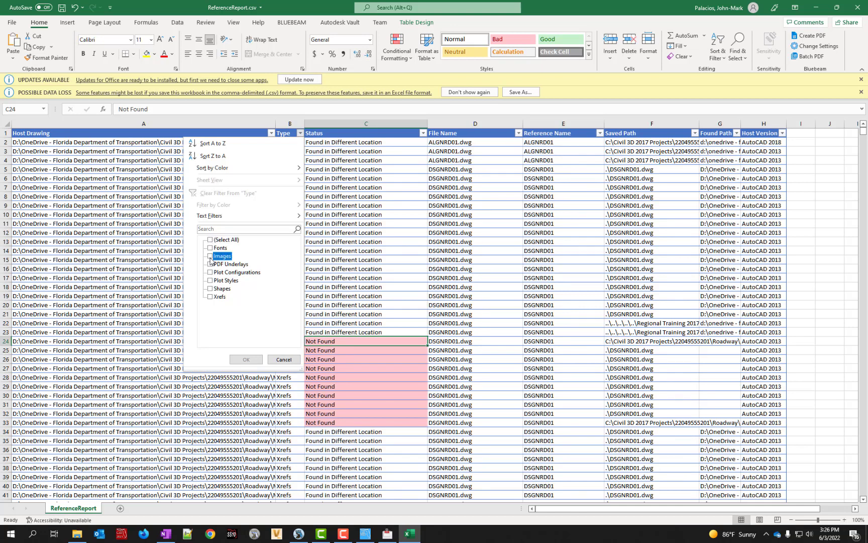
pyautogui.click(210, 297)
pyautogui.click(246, 359)
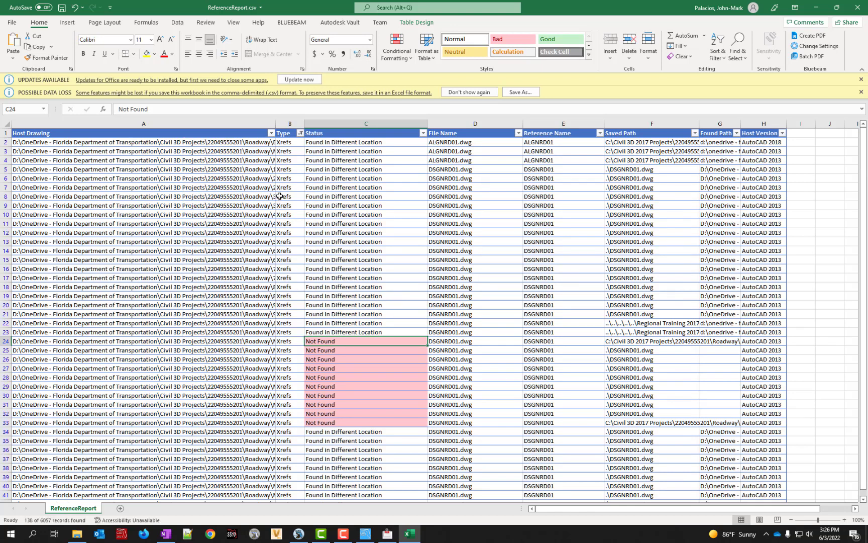
pyautogui.scroll(-14, 411, 214)
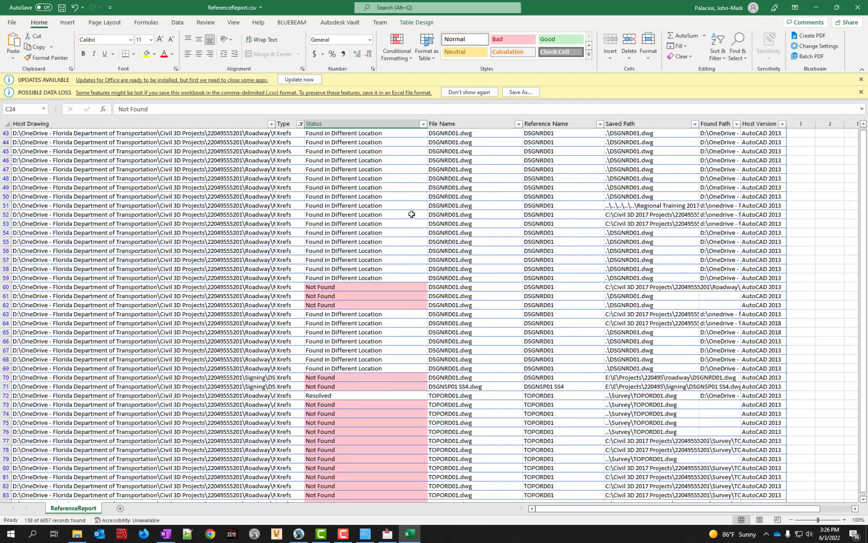
pyautogui.scroll(-20, 412, 214)
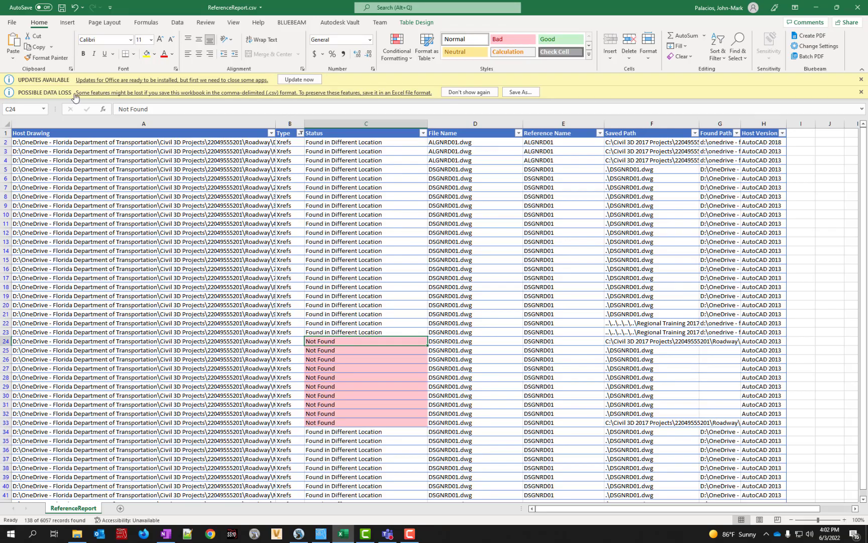
# Save the report as Excel Workbook ReferenceReport.xlsx, then check cells C14 and C24
pyautogui.click(12, 22)
pyautogui.click(29, 161)
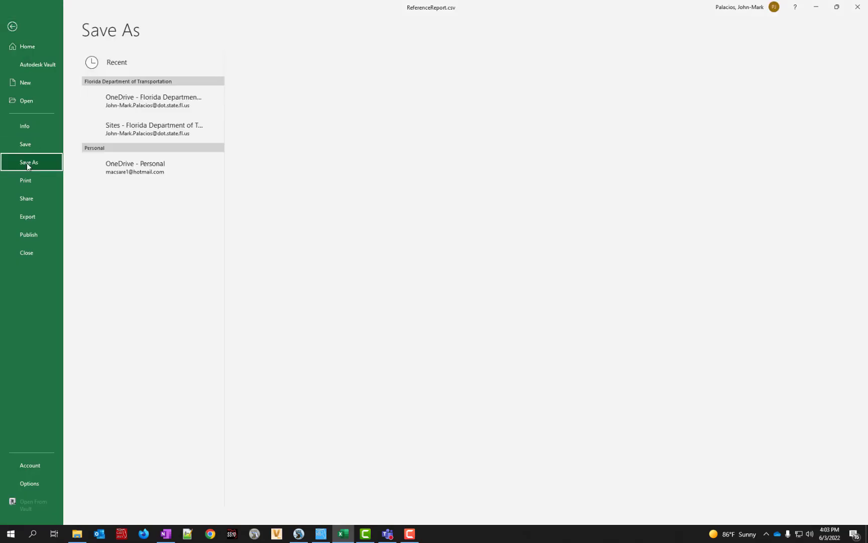
pyautogui.click(302, 81)
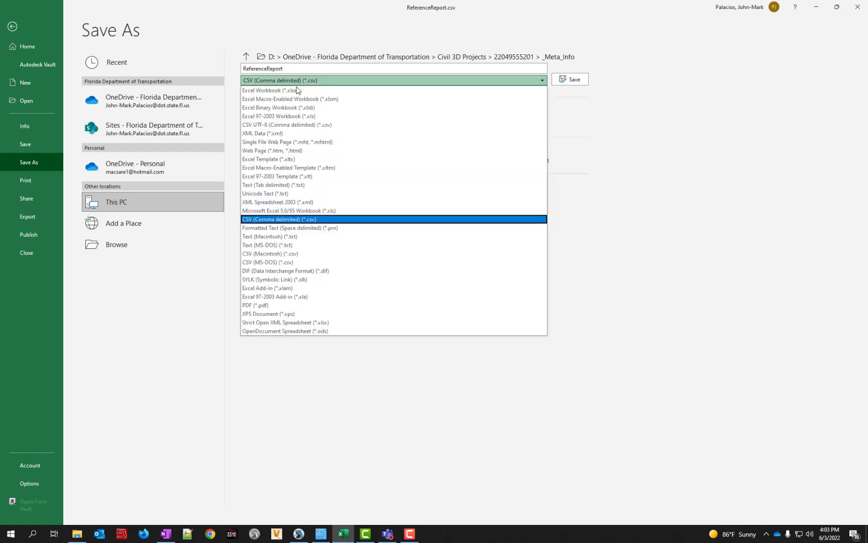
pyautogui.click(293, 92)
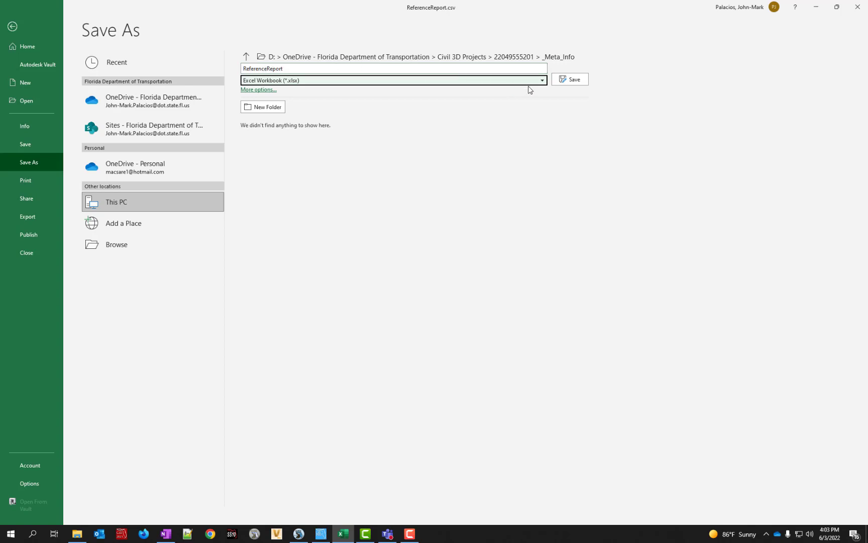
pyautogui.click(572, 80)
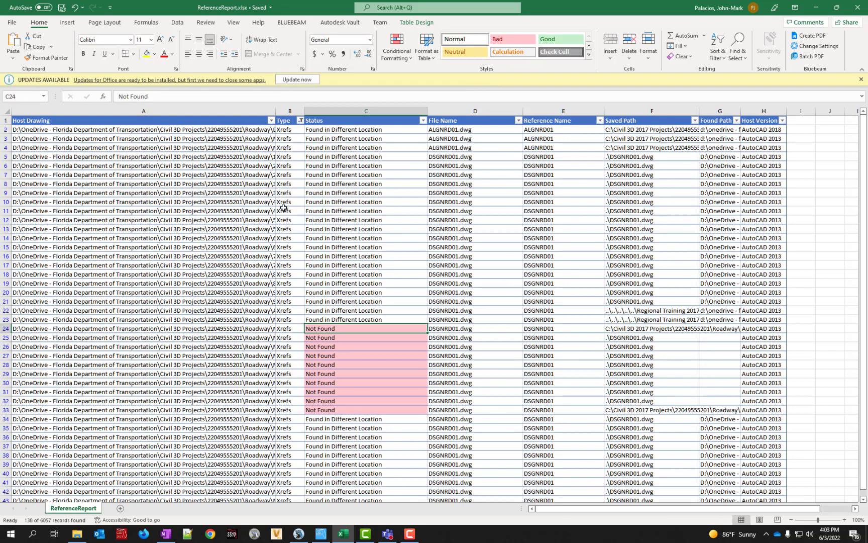
pyautogui.click(347, 238)
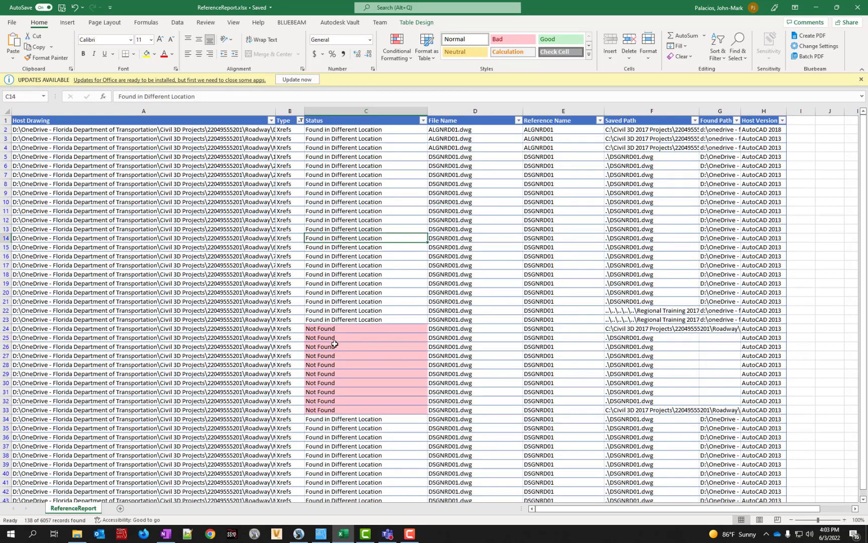
pyautogui.click(328, 331)
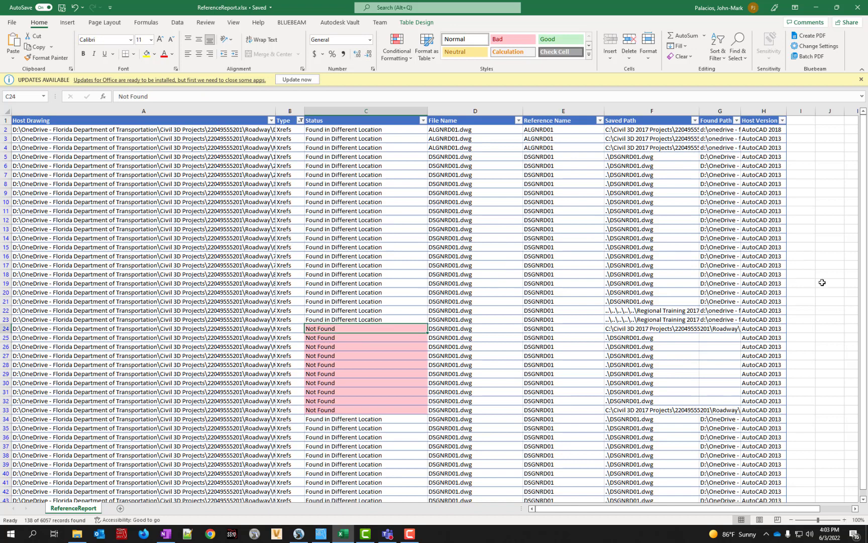